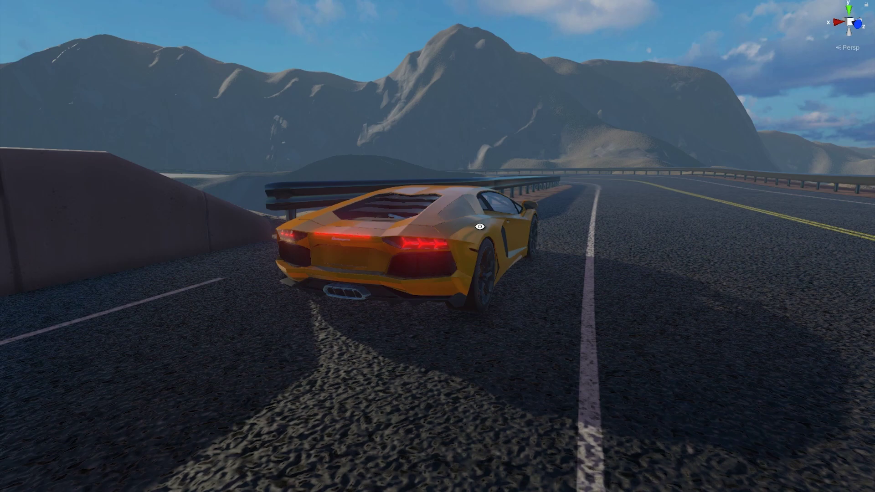
In Cinema 4D, choose FBX (*.fbx) as the export format for the yellow Lamborghini model
left_click_drag(479, 227, 318, 198, "alt")
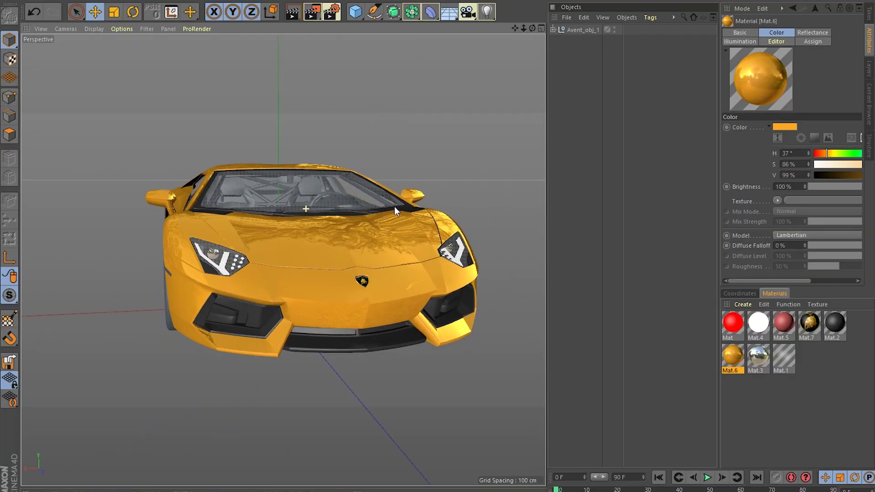
left_click_drag(394, 207, 337, 205, "alt")
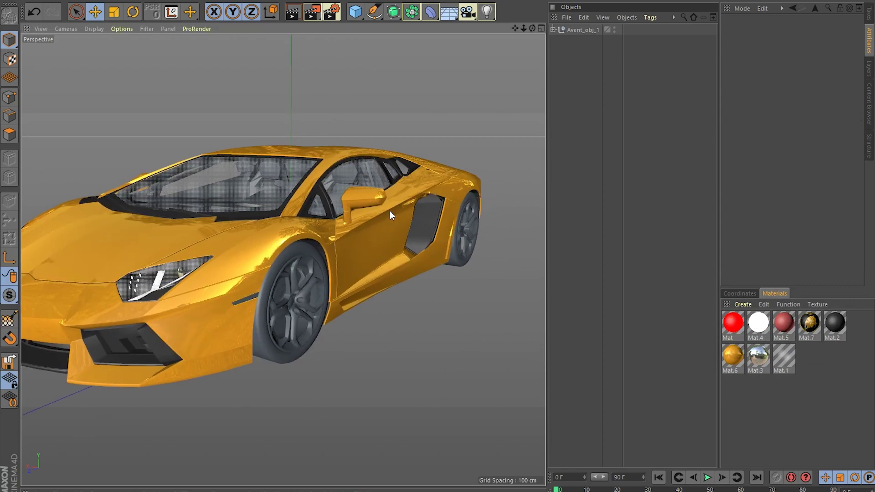
left_click_drag(390, 211, 416, 175, "alt")
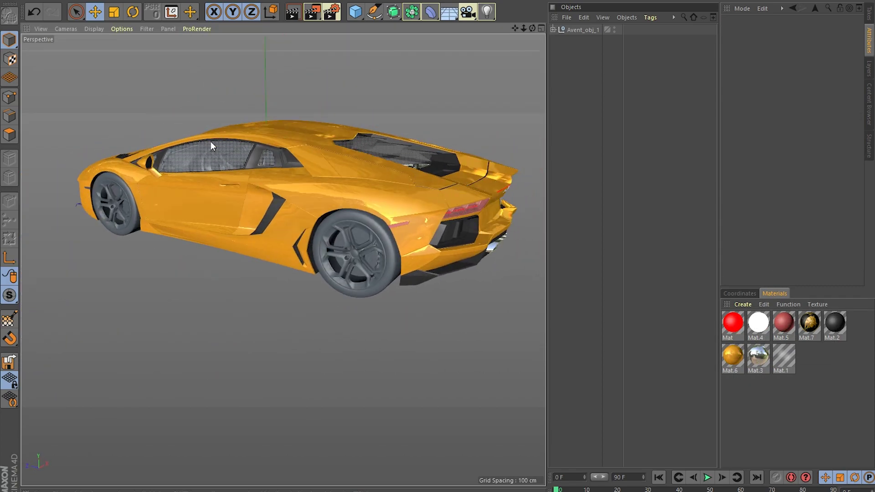
middle_click_drag(467, 176, 401, 196, "alt")
scroll(401, 196, "up", 3)
left_click_drag(395, 187, 335, 171, "alt")
scroll(335, 171, "down", 3)
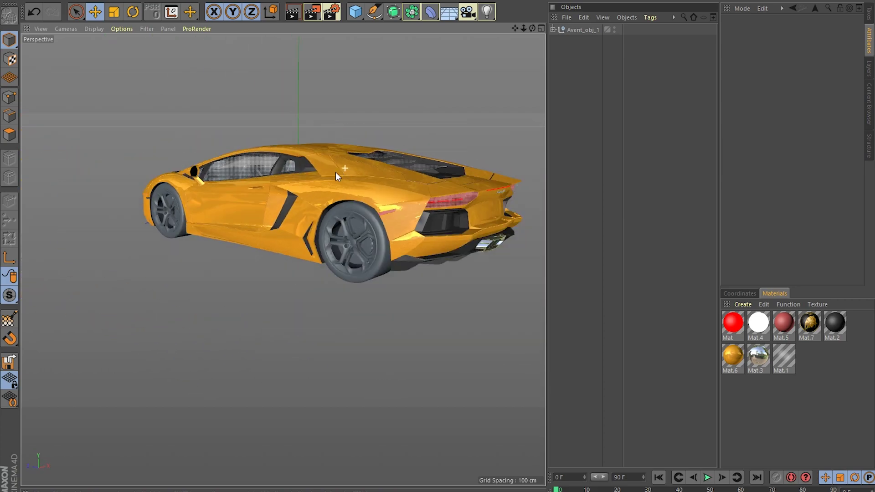
left_click(8, 365)
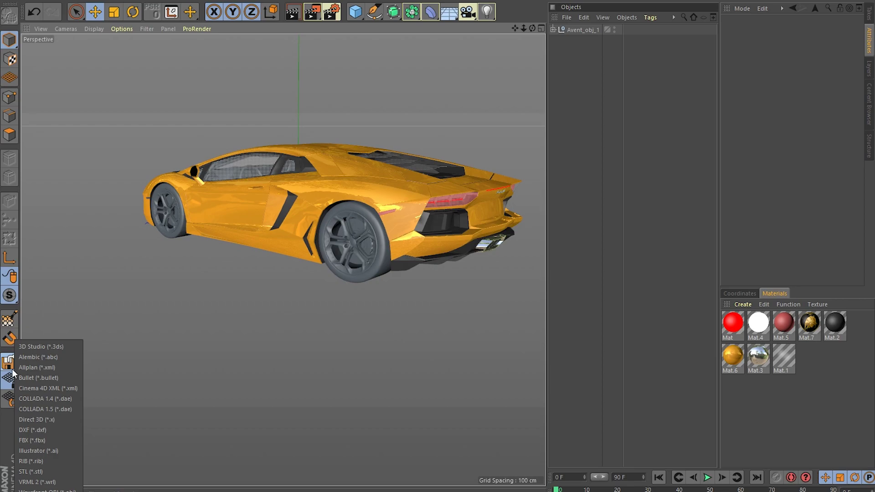
left_click(45, 440)
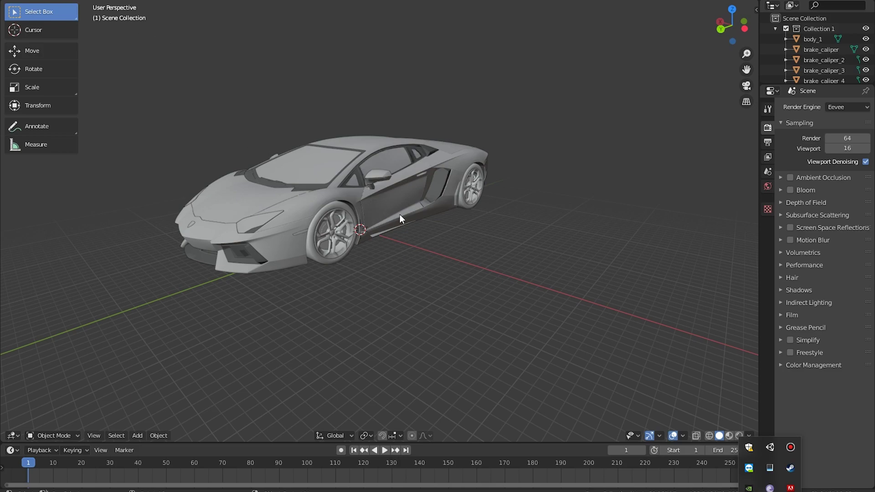
Look at Blender's FBX export settings for the car model and close Blender without saving changes
scroll(284, 186, "up", 3)
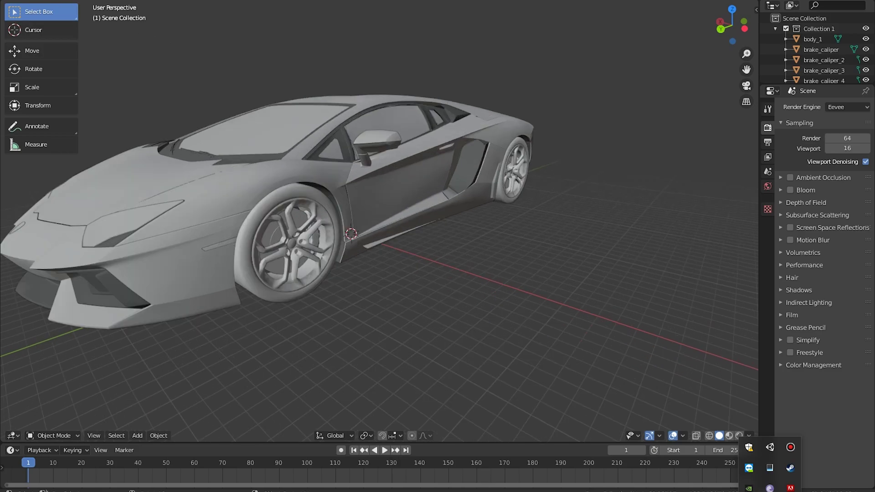
key("F4")
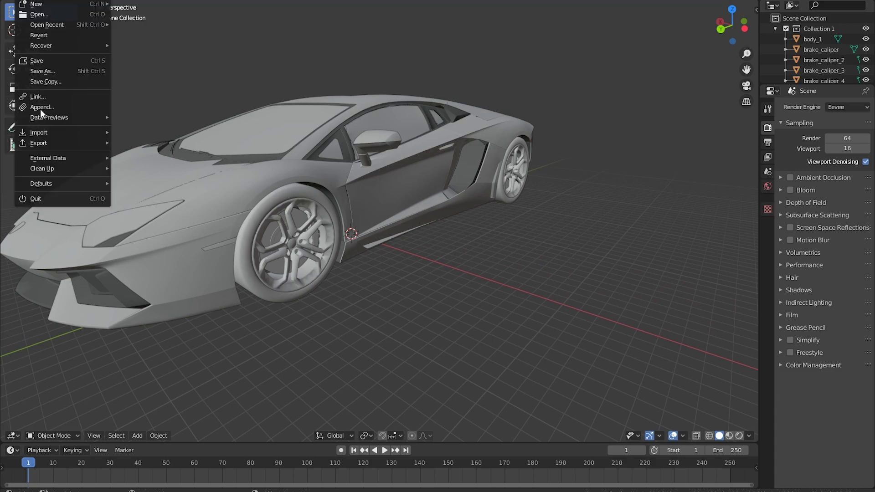
mouse_move(60, 142)
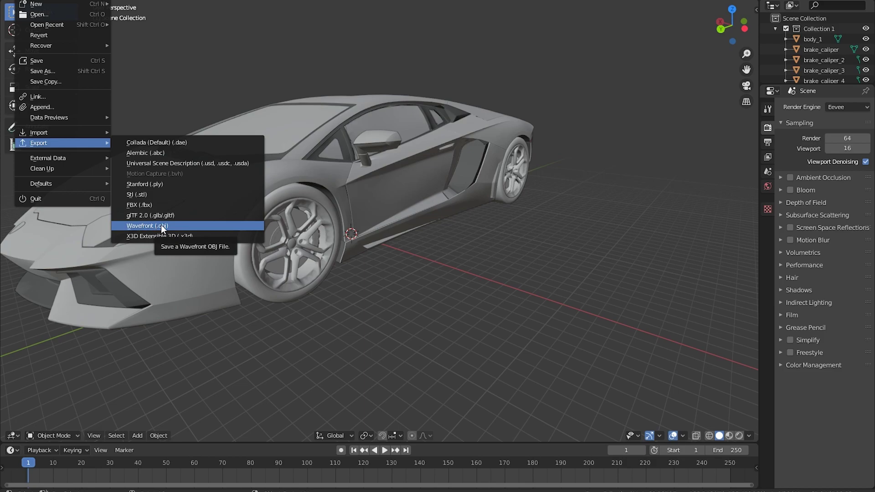
left_click(149, 204)
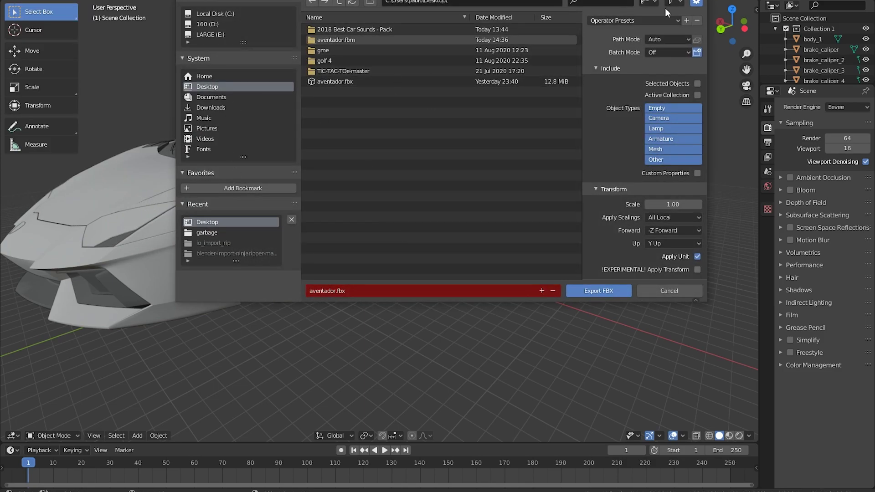
left_click(863, 1)
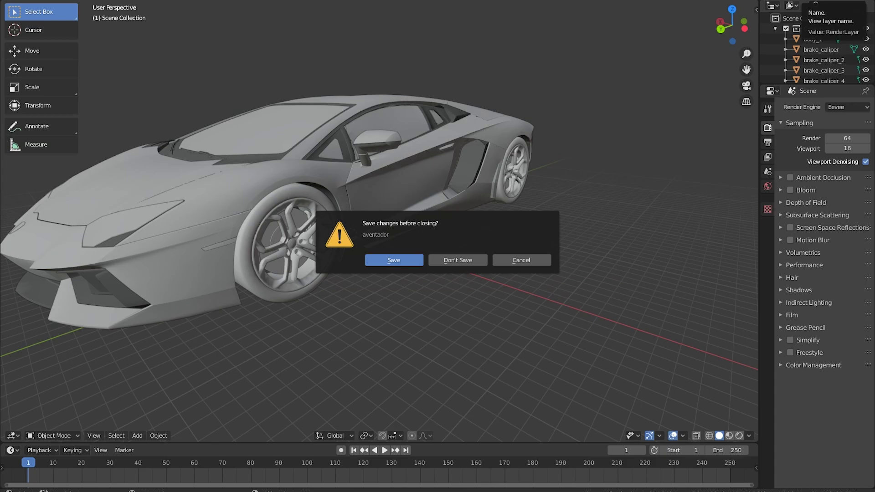
left_click(456, 259)
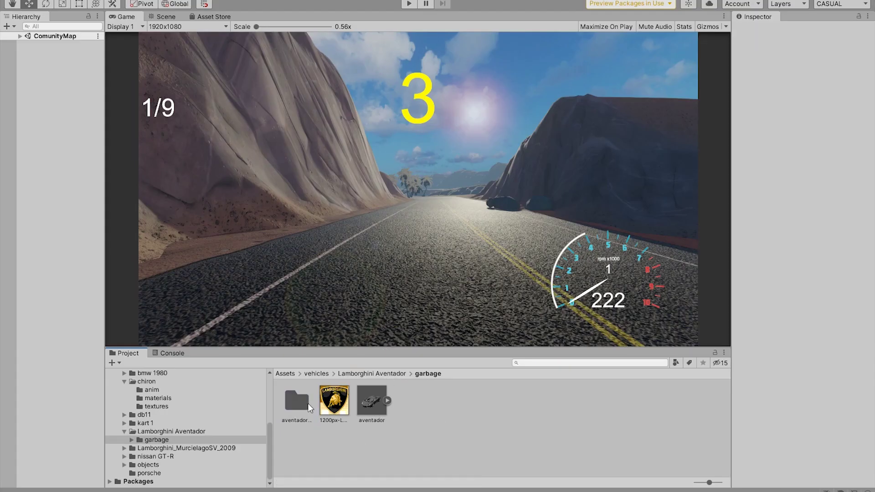
In Unity, select the aventador FBX in the garbage folder and open the model scene from the Scenes folder
left_click(371, 408)
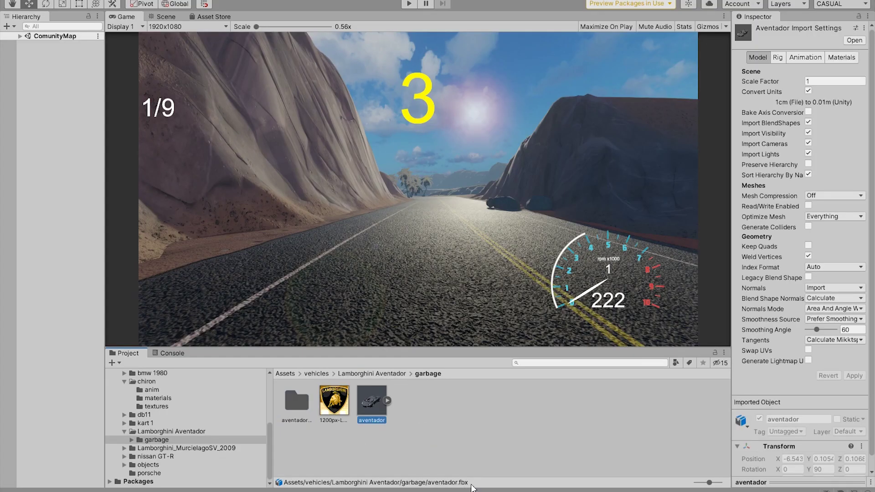
scroll(167, 433, "up", 5)
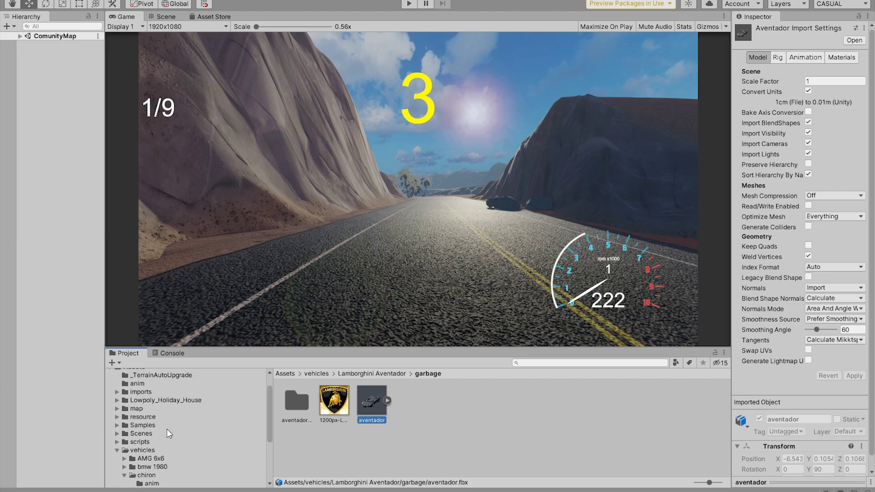
left_click(141, 434)
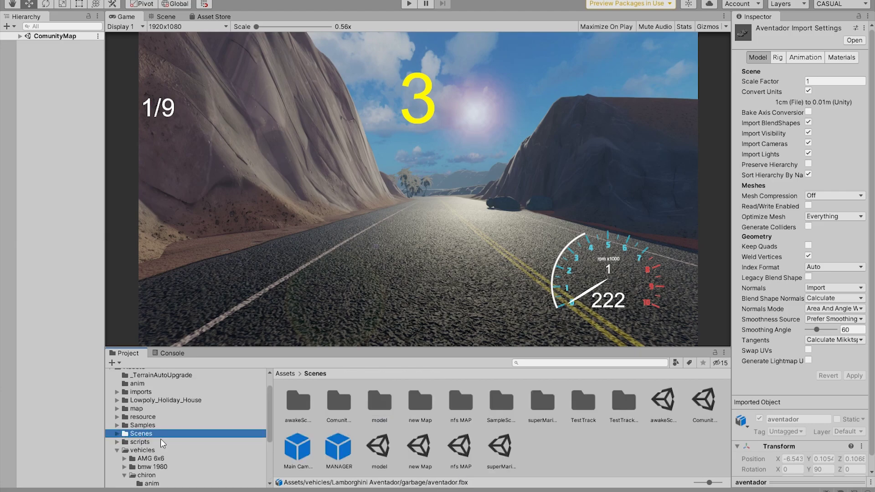
left_click(381, 449)
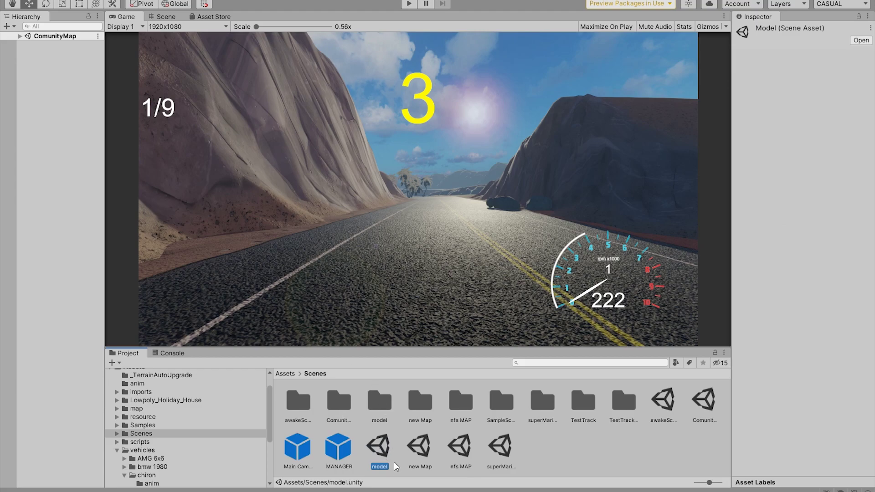
double_click(379, 446)
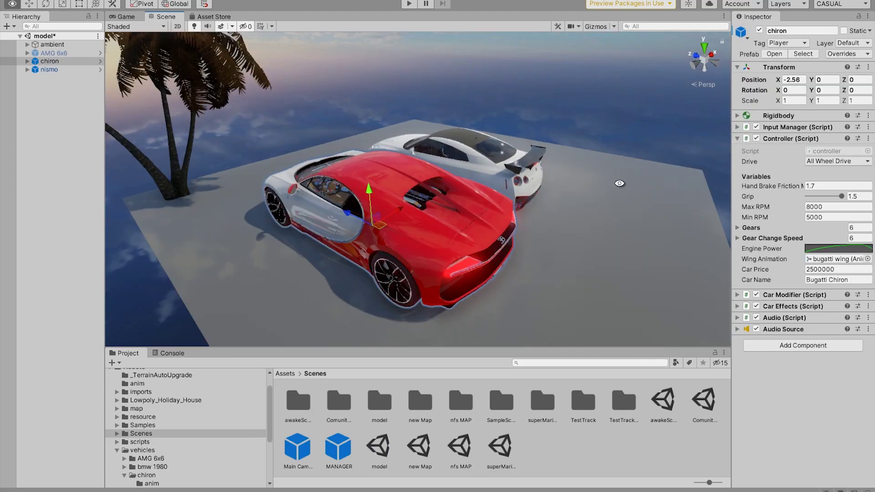
Deactivate the chiron car in the scene
left_click_drag(423, 157, 351, 237, "alt")
left_click_drag(385, 190, 406, 177, "alt")
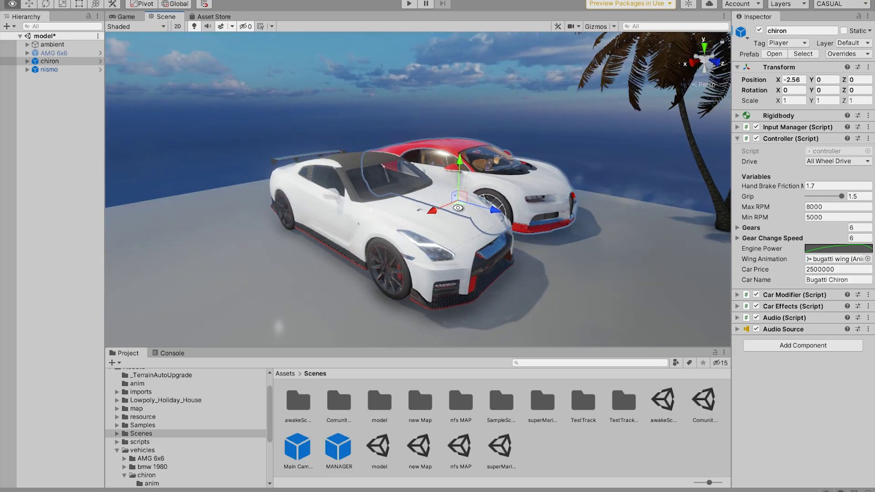
left_click(72, 61)
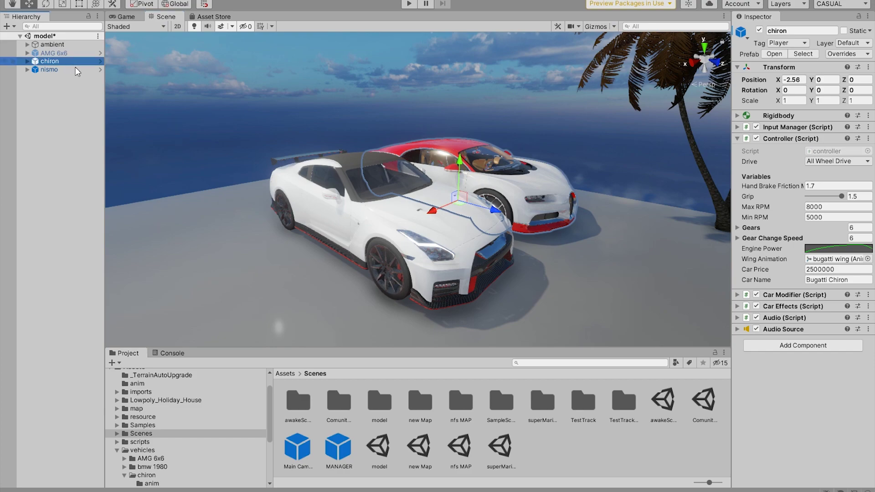
left_click(758, 30)
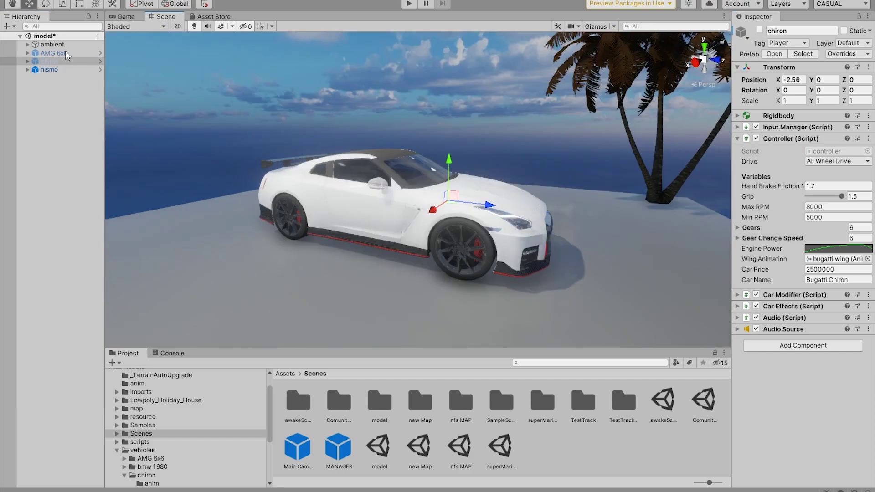
Unpack the nismo prefab instance in the scene hierarchy
left_click(51, 70)
left_click_drag(441, 196, 753, 107, "alt")
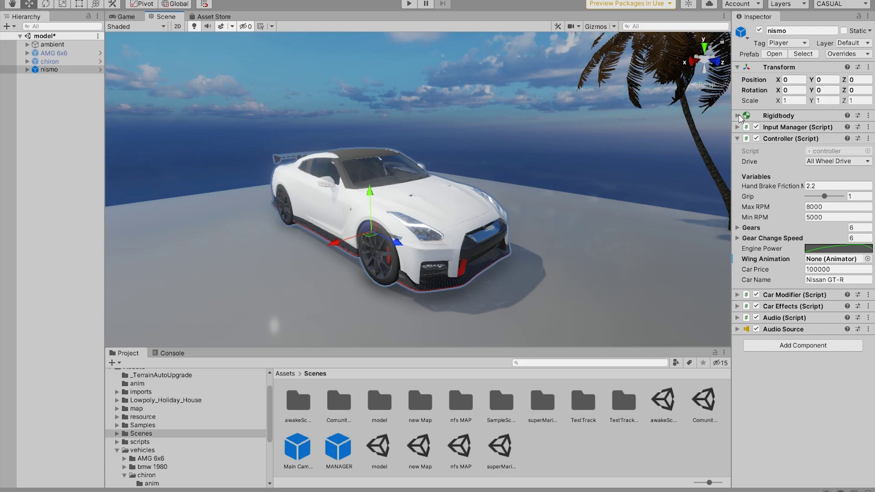
right_click(58, 71)
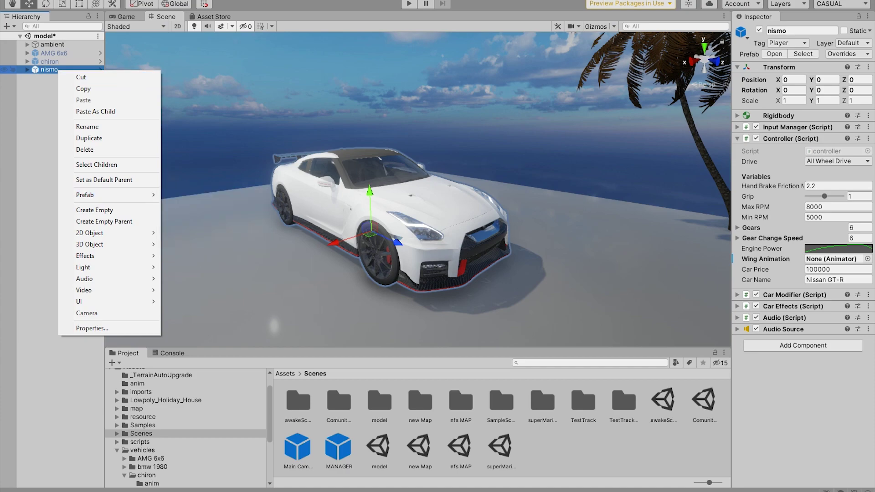
right_click(38, 69)
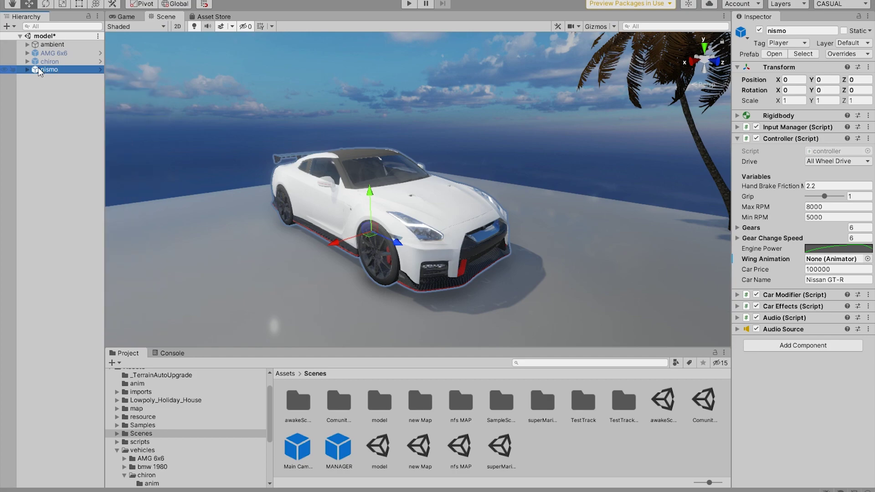
right_click(38, 69)
mouse_move(77, 192)
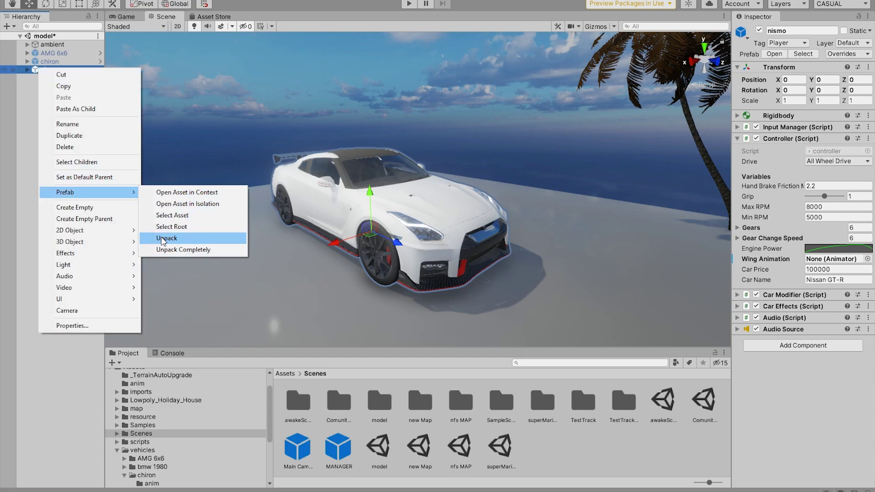
left_click(188, 242)
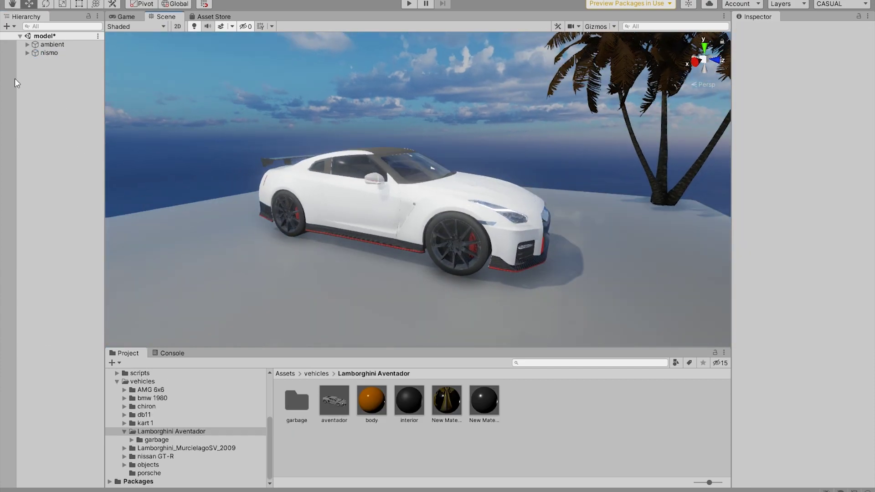
Delete the lights, glass and body child objects of the nismo car
left_click(60, 53)
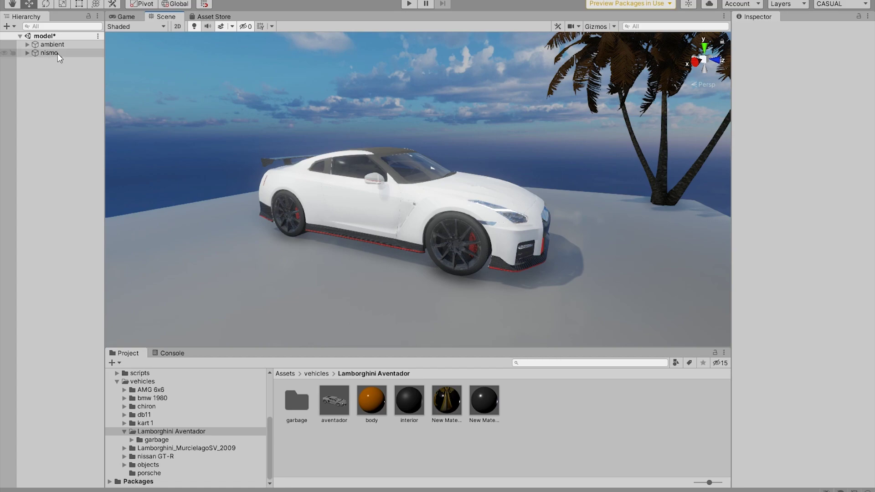
left_click_drag(358, 199, 444, 201, "alt")
left_click(27, 52)
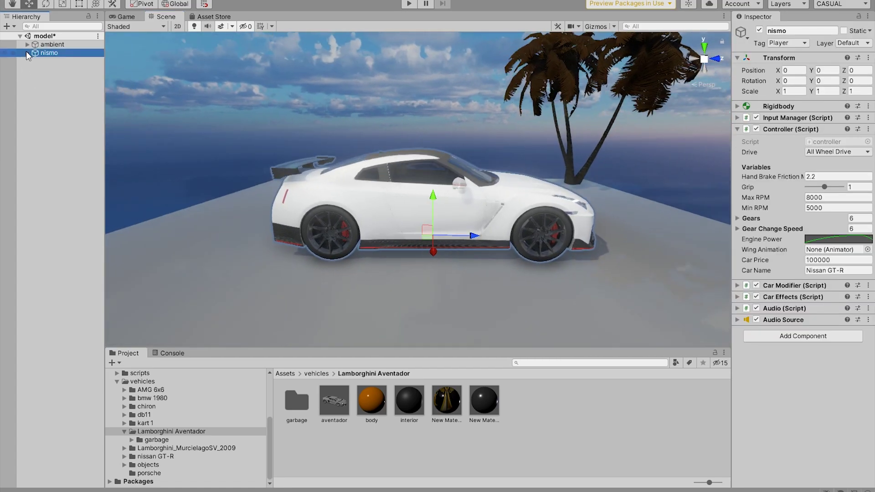
left_click(26, 52)
left_click(65, 95)
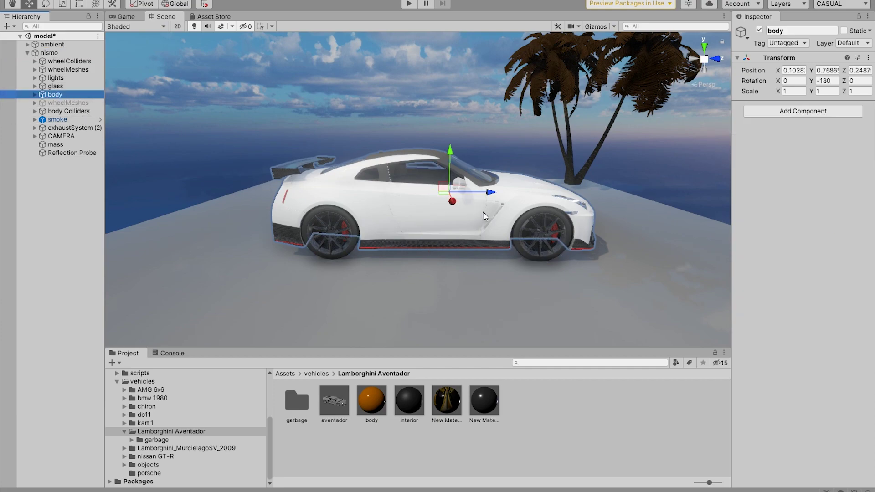
left_click_drag(368, 204, 441, 212, "alt")
left_click(66, 78, "shift")
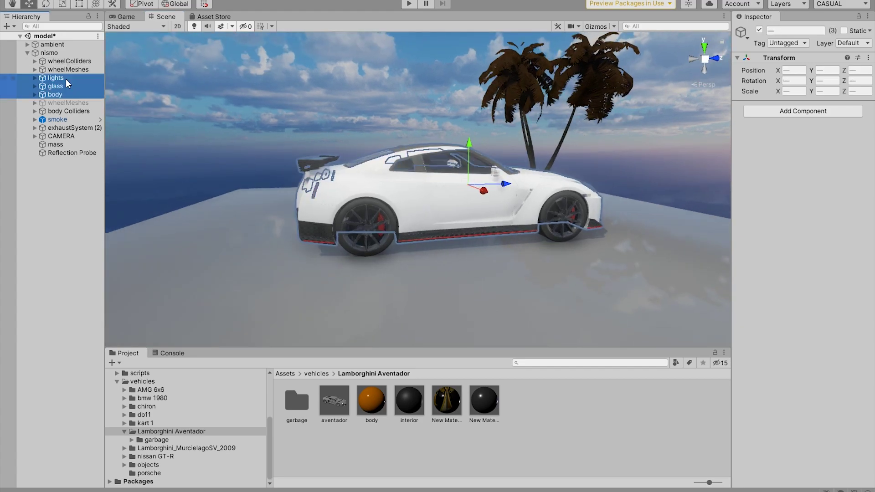
key("Delete")
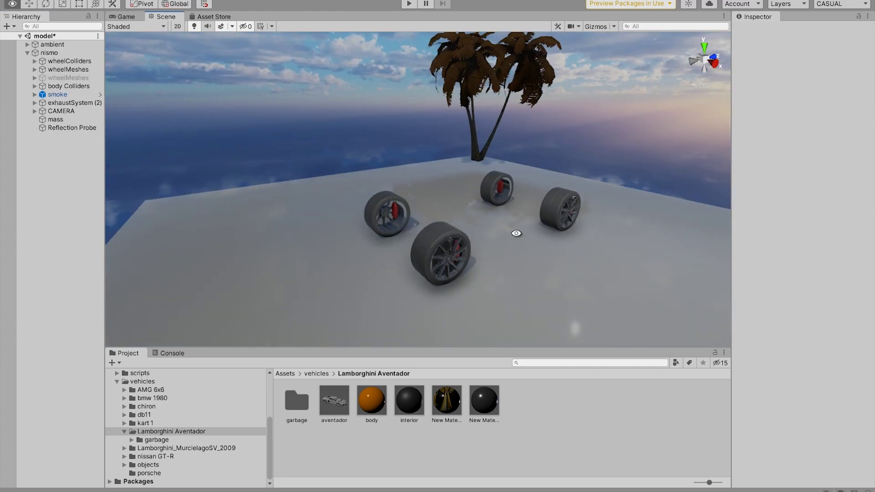
Deactivate the nismo's wheelColliders and active wheelMeshes objects together
left_click(78, 70)
left_click(69, 61, "shift")
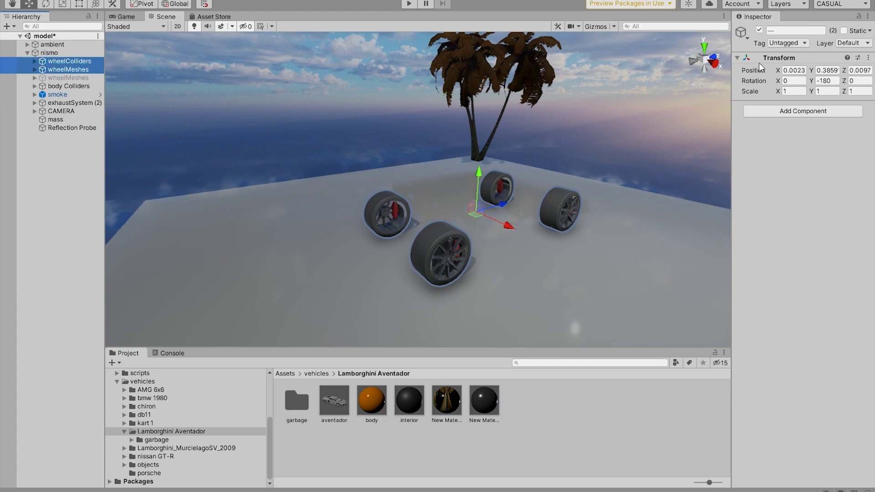
left_click(759, 31)
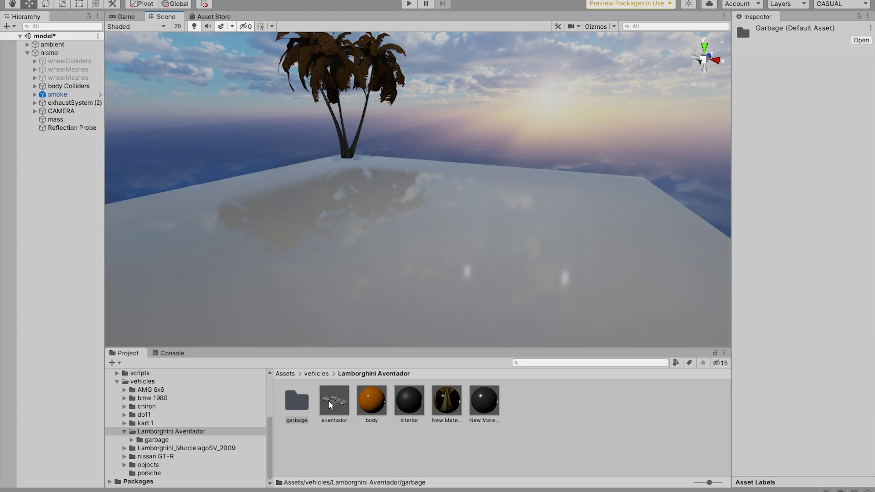
Add the aventador model from the Lamborghini Aventador garbage folder to the scene as a separate root object
mouse_move(330, 404)
left_mouse_down()
mouse_move(312, 395)
mouse_move(337, 400)
mouse_move(339, 415)
mouse_move(357, 404)
mouse_move(344, 406)
left_mouse_up()
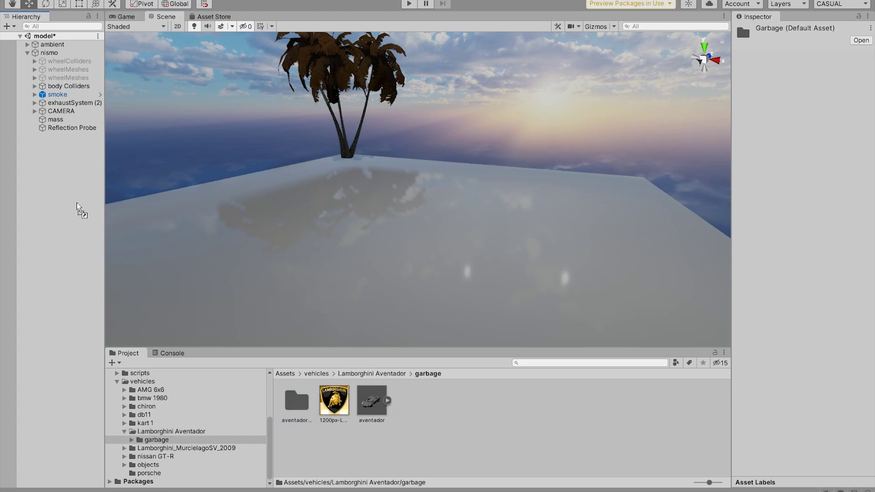
left_click_drag(76, 207, 78, 204)
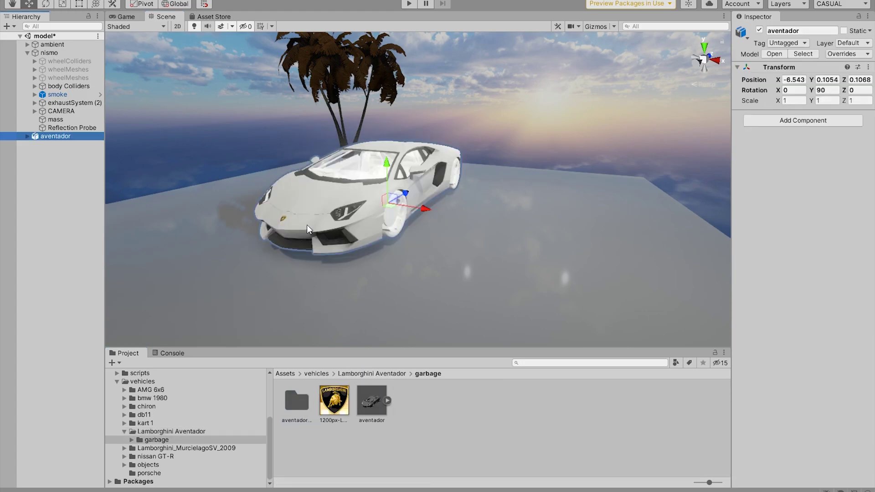
left_click_drag(307, 229, 315, 236, "alt")
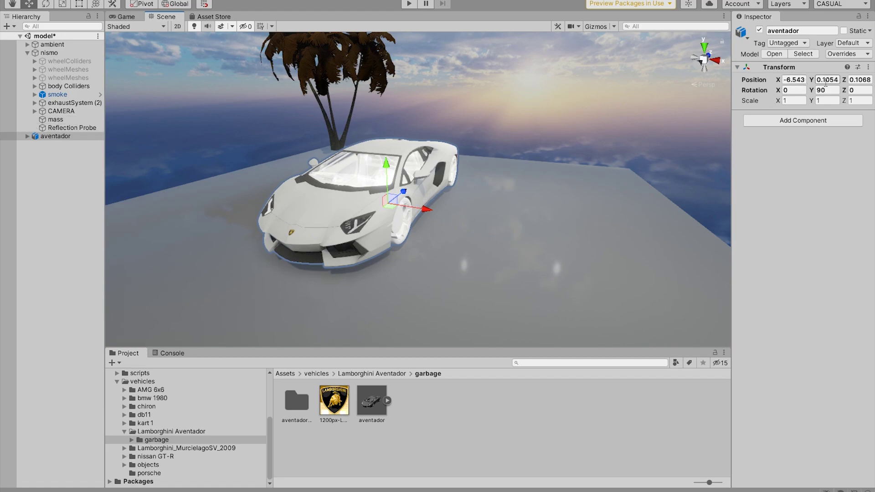
double_click(794, 80)
left_click(794, 81)
double_click(797, 80)
key("BackSpace")
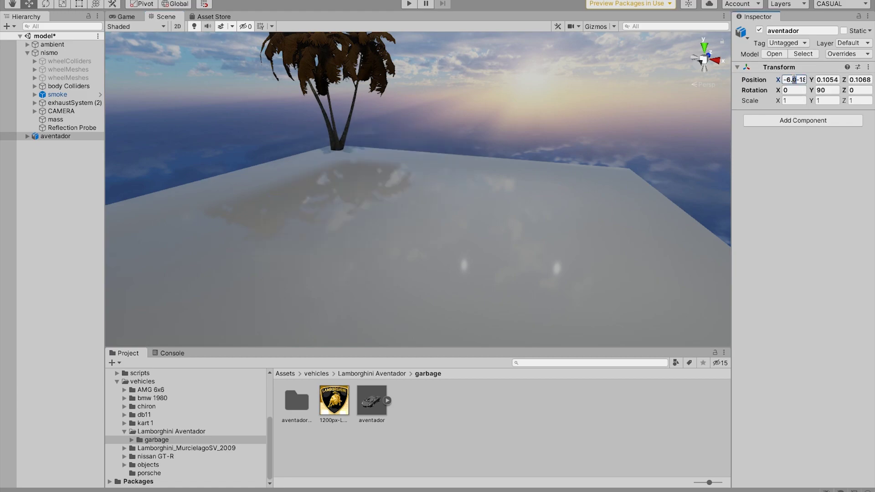
left_click(795, 149)
Reset the aventador object's Transform to zero position and rotation
left_click(868, 67)
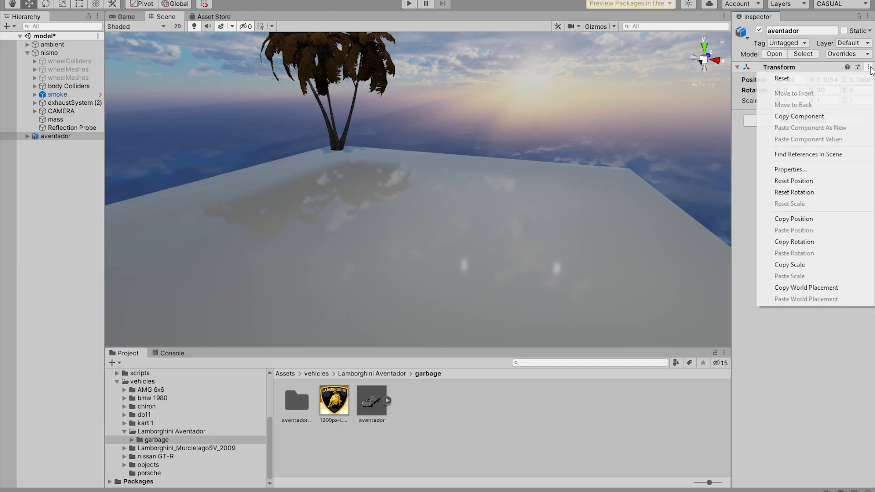
left_click(810, 82)
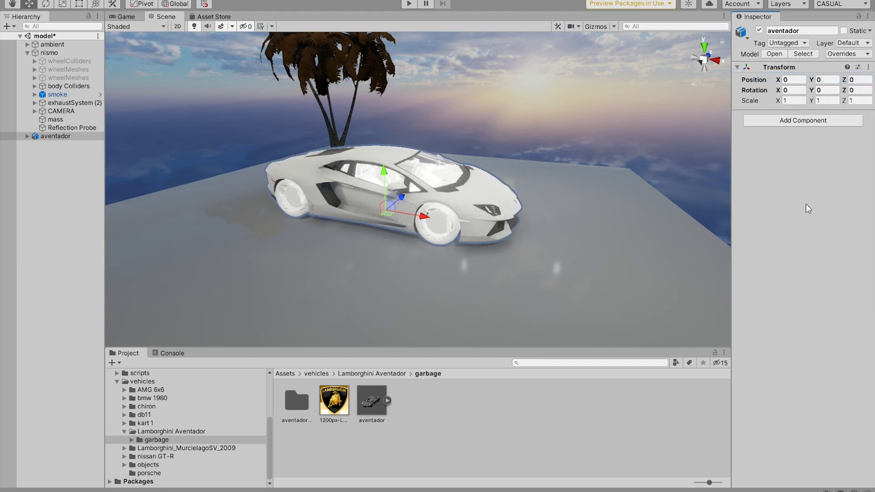
left_click_drag(365, 188, 606, 148, "alt")
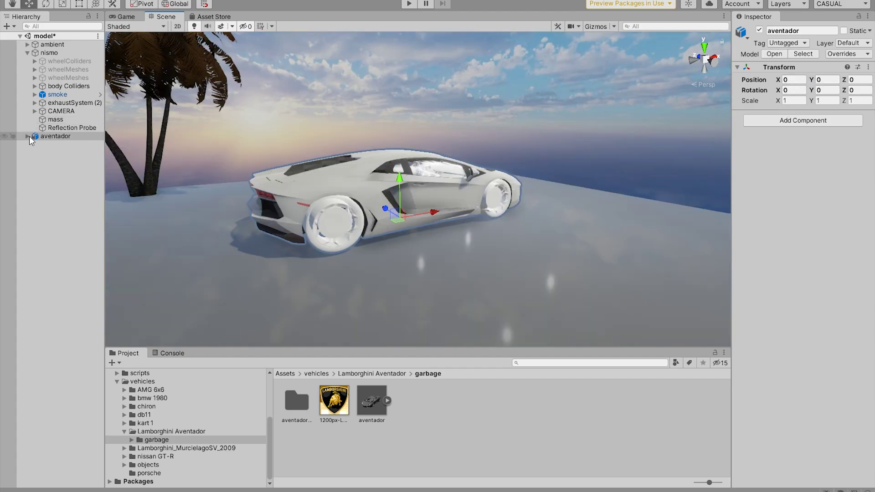
Unpack the aventador prefab instance and make it a child of the nismo object
left_click(27, 135)
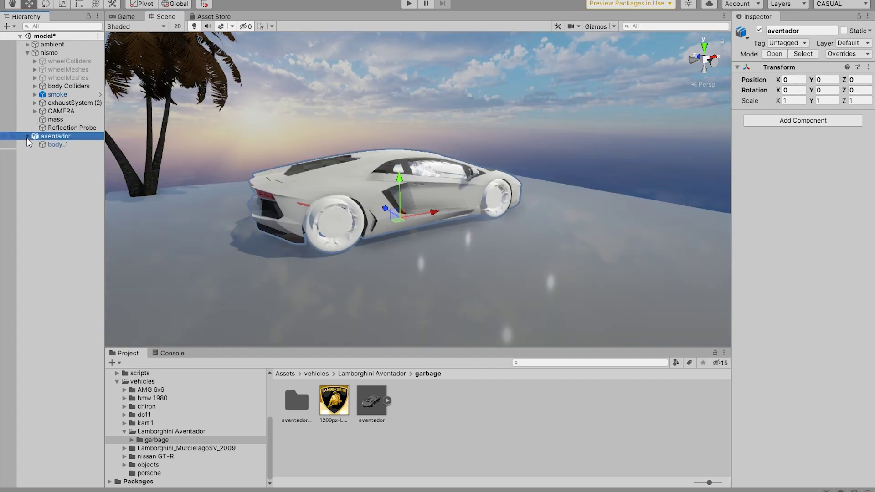
right_click(54, 137)
mouse_move(122, 264)
left_click(184, 309)
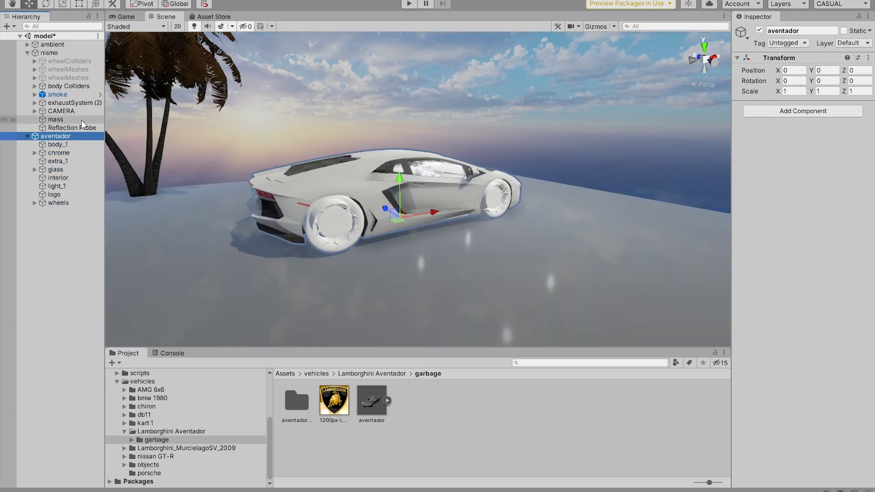
left_click_drag(77, 136, 43, 52)
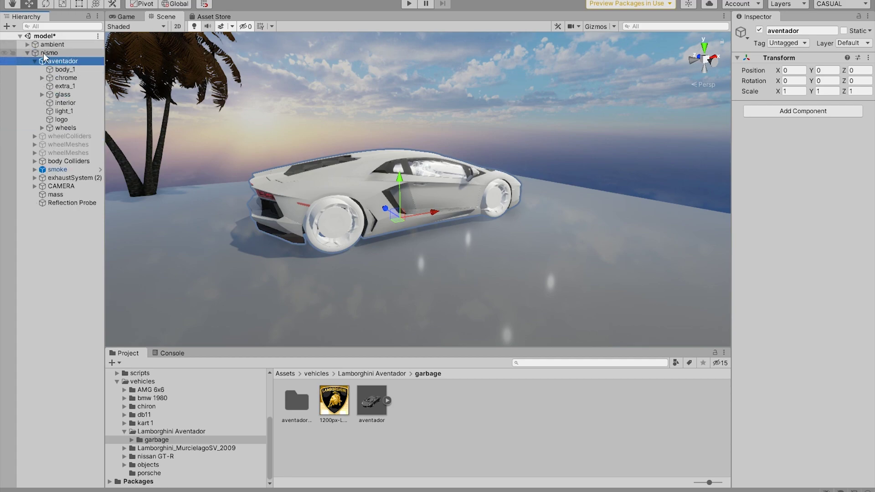
Reactivate the nismo's wheelColliders and wheelMeshes objects, and remove the extra wheelMeshes object
left_click(68, 136)
left_click_drag(355, 193, 614, 132, "alt")
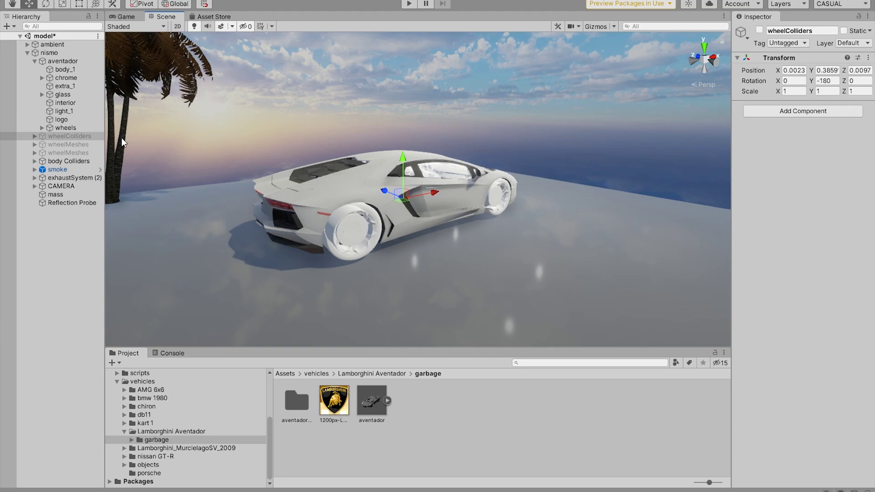
left_click(85, 153, "shift")
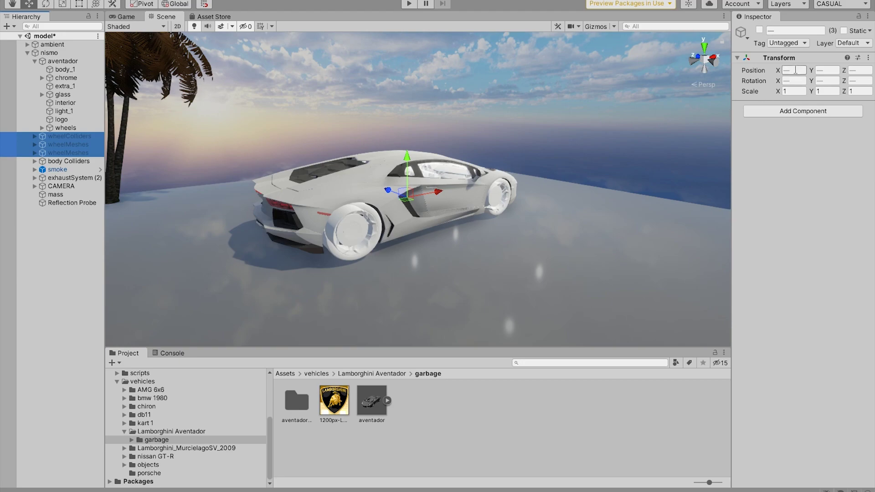
left_click(758, 30)
Try moving the wheelMeshes object sideways along the Z axis, and undo the move
left_click_drag(405, 197, 492, 200, "alt")
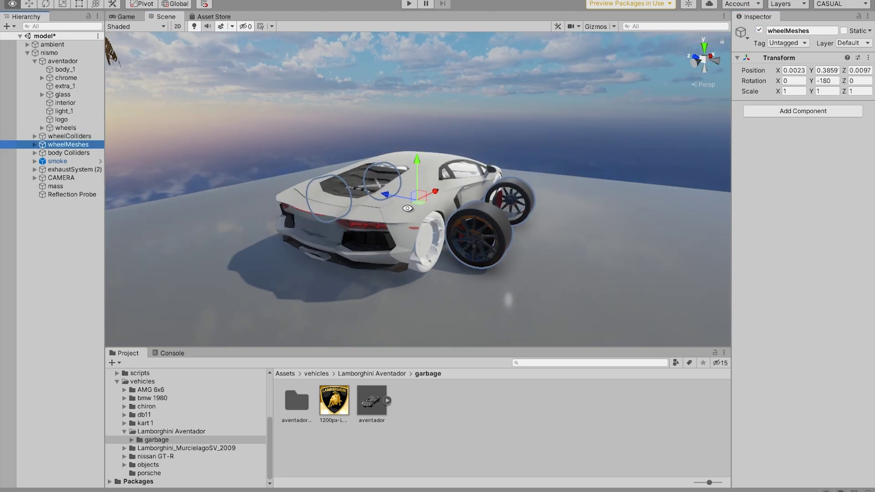
left_click_drag(412, 205, 435, 208, "alt")
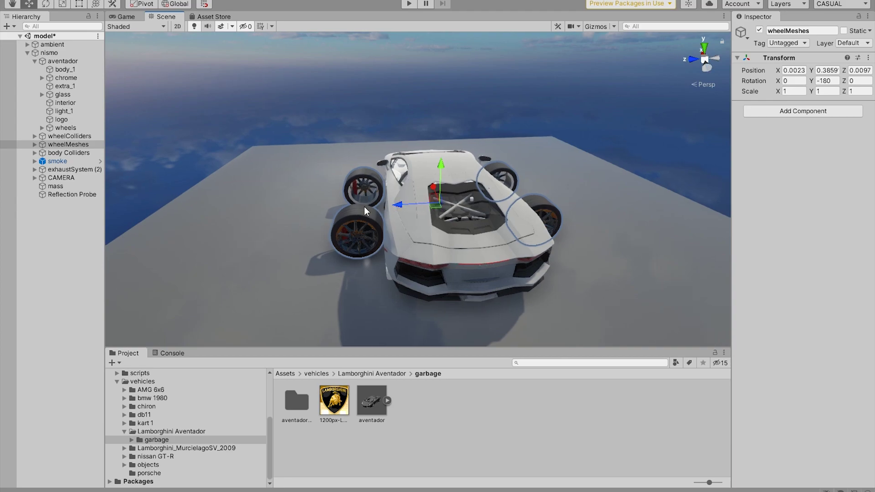
left_click_drag(403, 204, 311, 202)
key("ctrl+z")
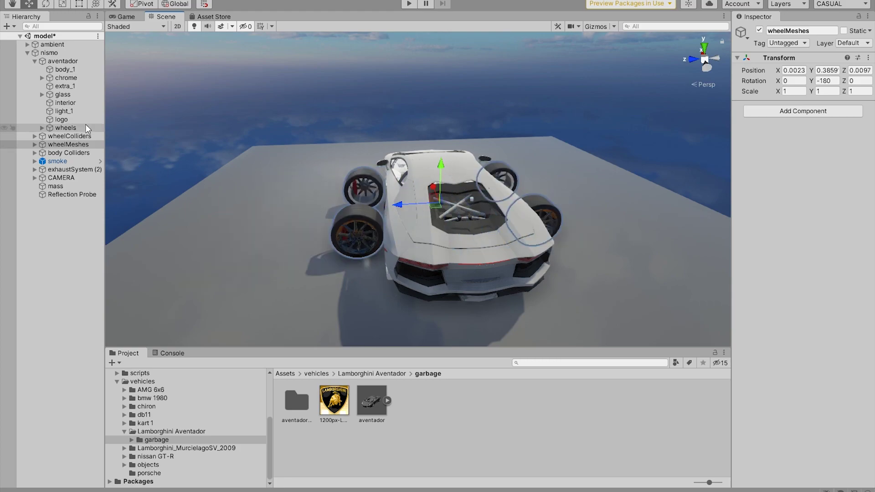
Rotate the aventador object to -90 degrees around the Y axis to line it up with the nismo wheels
left_click(49, 63)
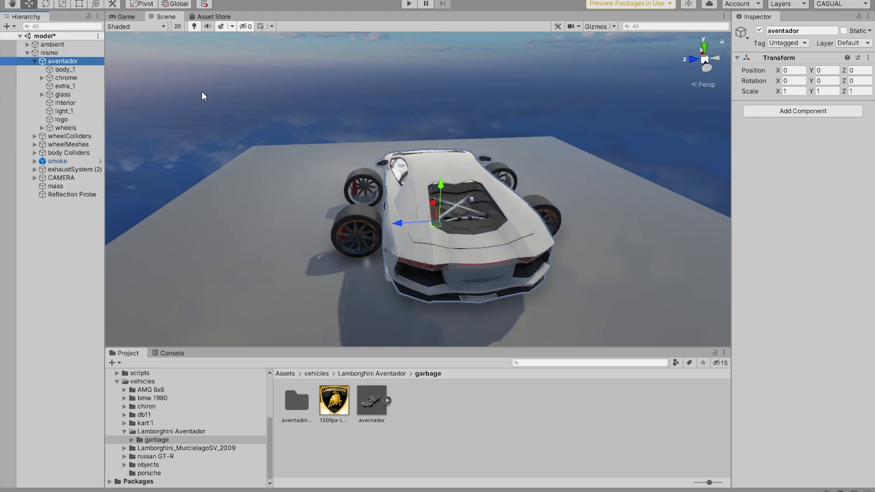
key("r")
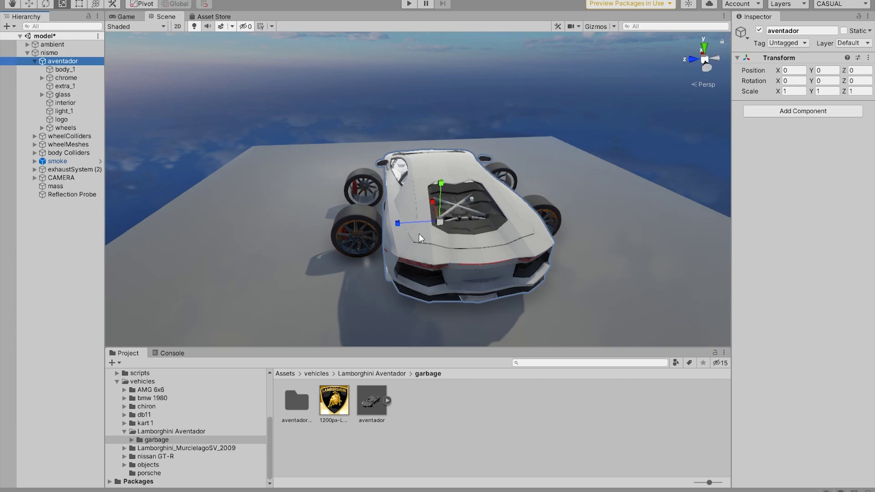
key("e")
left_click_drag(409, 236, 525, 242)
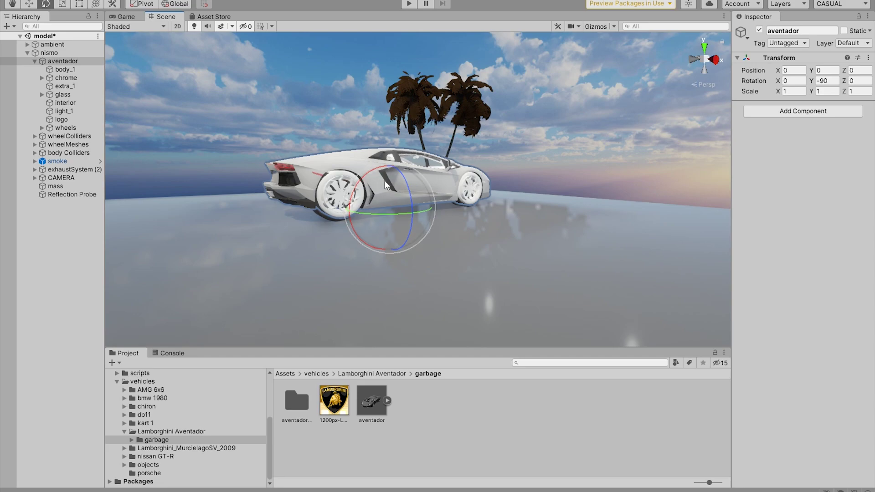
Lower the aventador object to a Y position of about -0.066
key("w")
scroll(338, 206, "up", 5)
mouse_move(338, 206)
left_mouse_down("alt")
mouse_move(246, 198)
mouse_move(364, 187)
mouse_move(293, 216)
mouse_move(330, 191)
left_mouse_up("alt")
left_click_drag(404, 224, 319, 183, "alt")
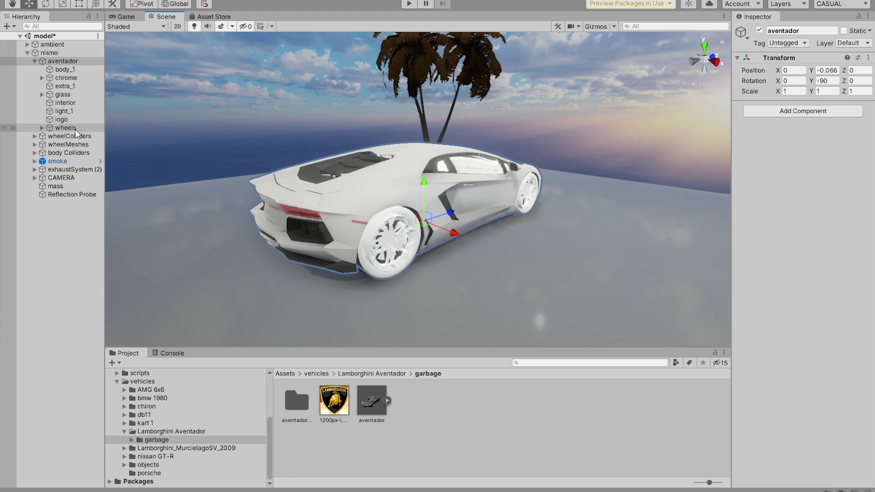
Move the wheels group out of aventador so it becomes a direct child of nismo
left_click(42, 127)
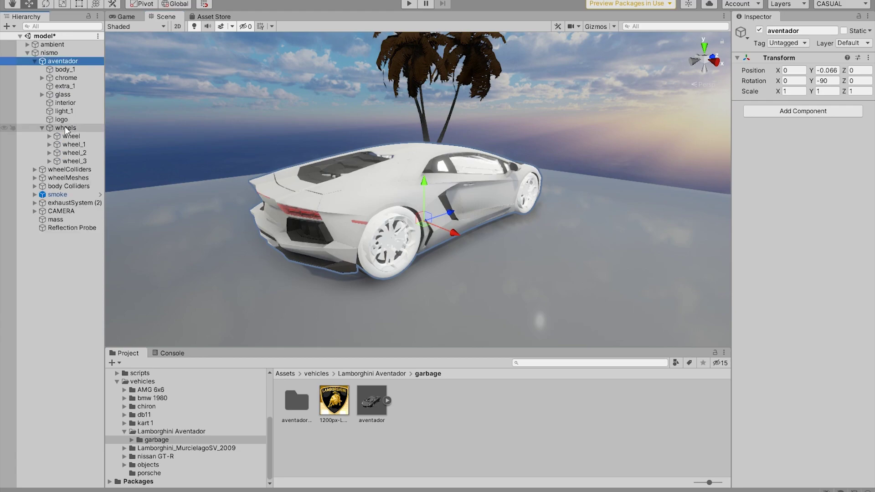
left_click_drag(59, 127, 50, 59)
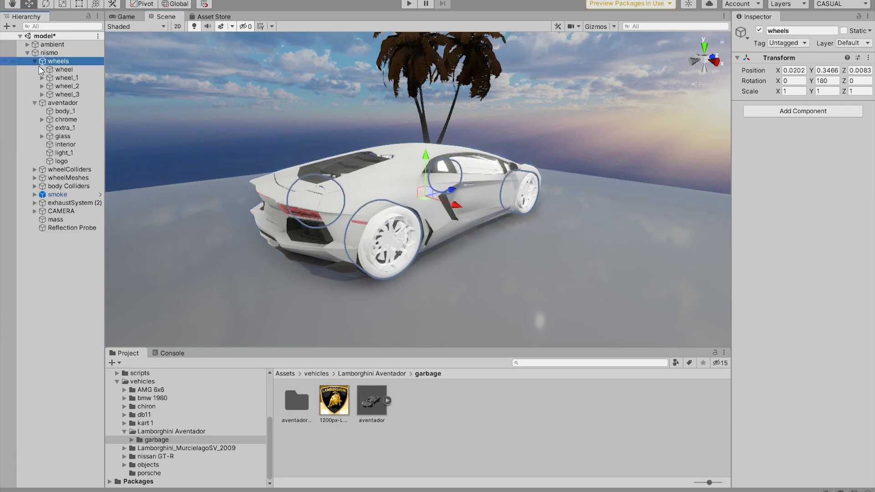
left_click(35, 103)
Create an empty child GameObject inside the first wheel object, keeping its default name
left_click(59, 69)
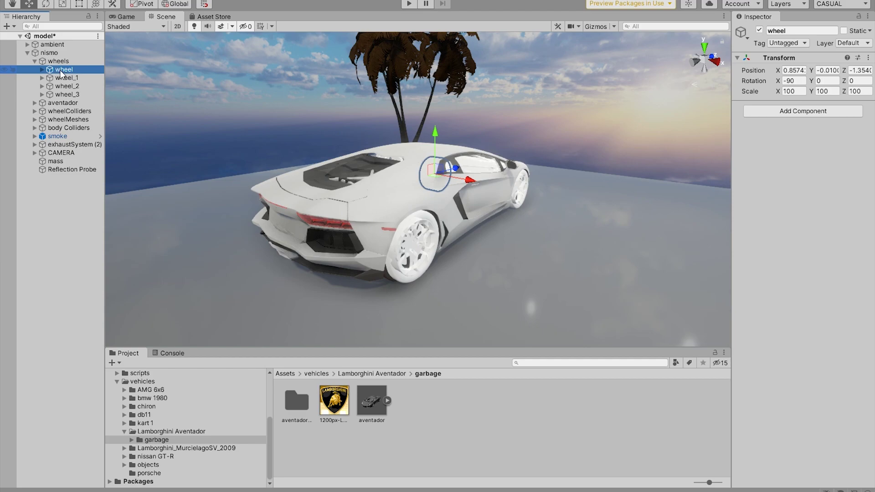
right_click(62, 72)
left_click(137, 193)
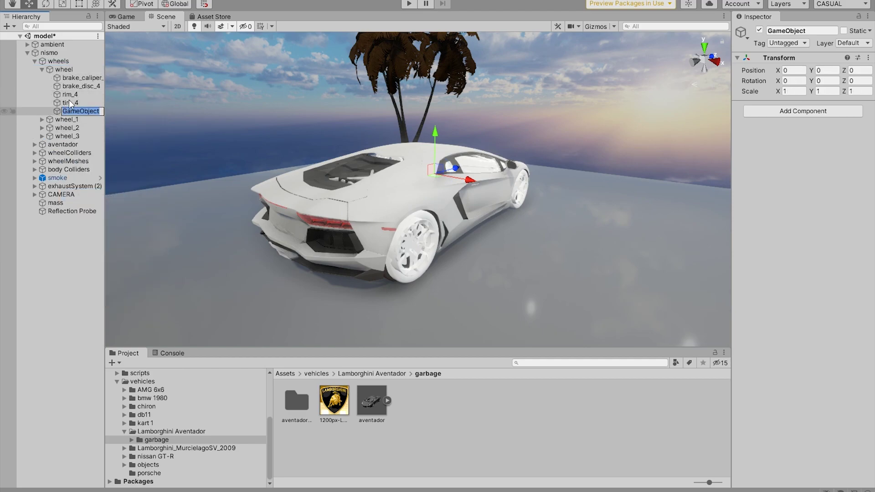
key("Return")
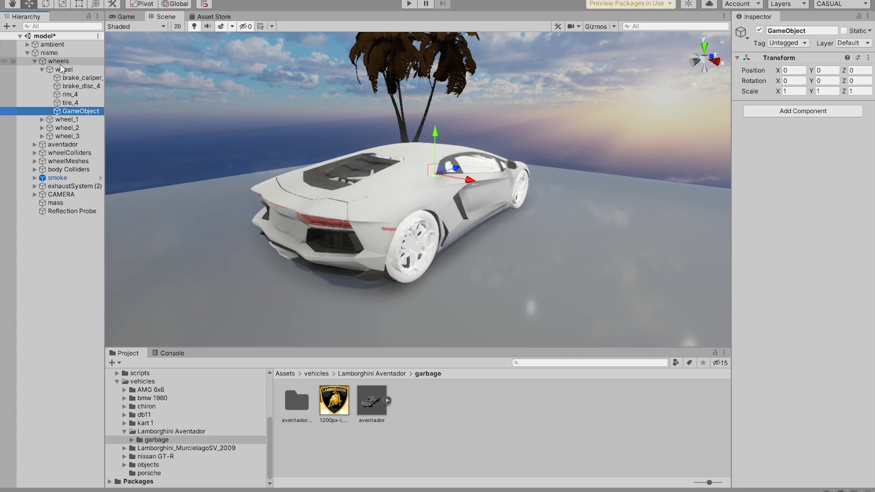
Move the empty GameObject out to the wheels group and make the first wheel its child
left_click_drag(402, 200, 579, 175, "alt")
scroll(378, 185, "down", 10)
scroll(414, 178, "up", 2)
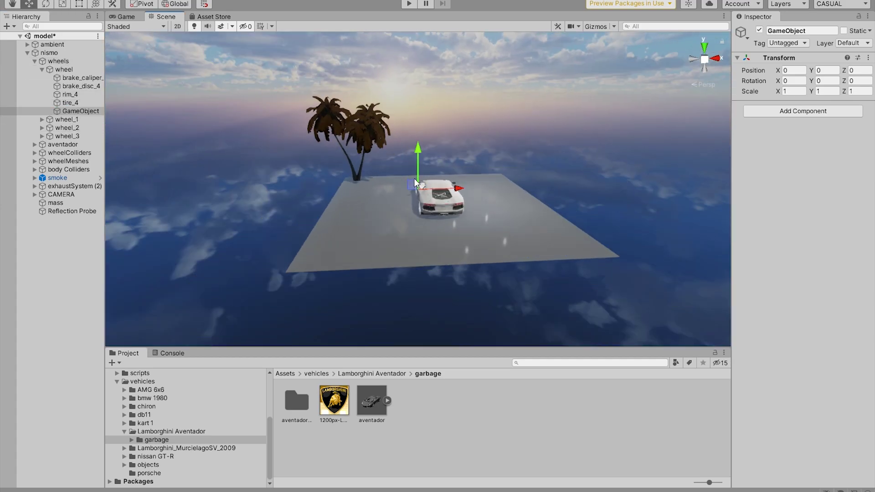
scroll(415, 185, "up", 15)
left_click_drag(416, 187, 685, 174, "alt")
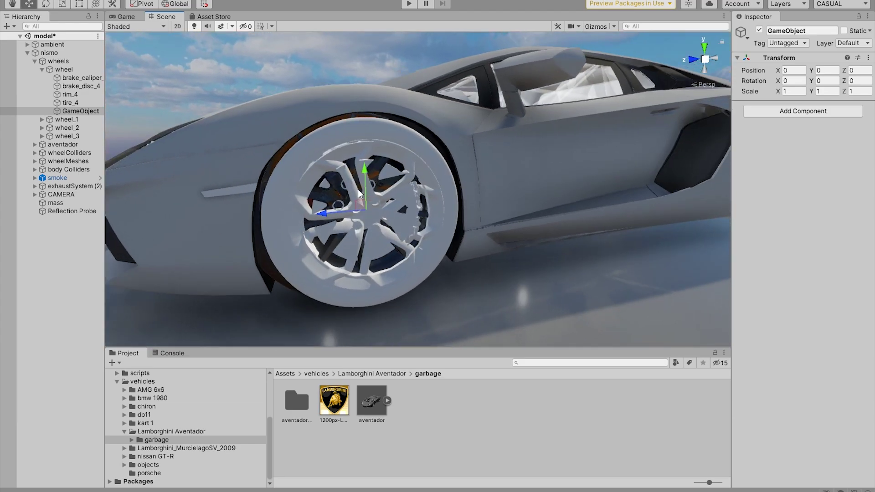
left_click_drag(359, 192, 396, 244, "alt")
scroll(367, 201, "down", 5)
scroll(397, 244, "up", 3)
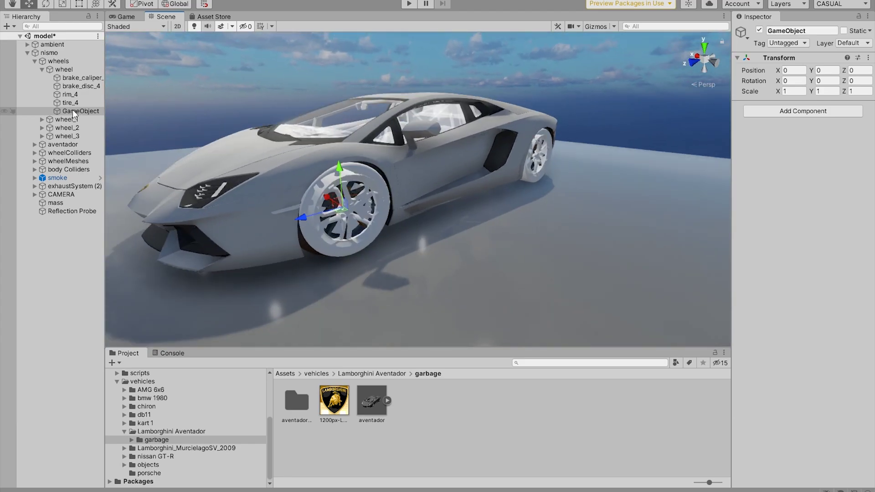
left_click_drag(72, 109, 71, 71)
left_click(80, 71)
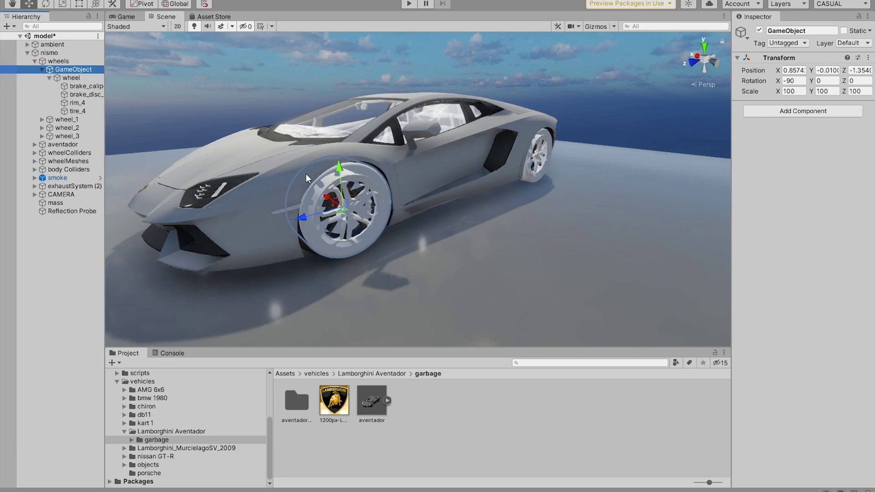
Rotate the first wheel's parent GameObject around the X axis to about -46.2 degrees to test its pivot
key("e")
left_click_drag(310, 189, 656, 195)
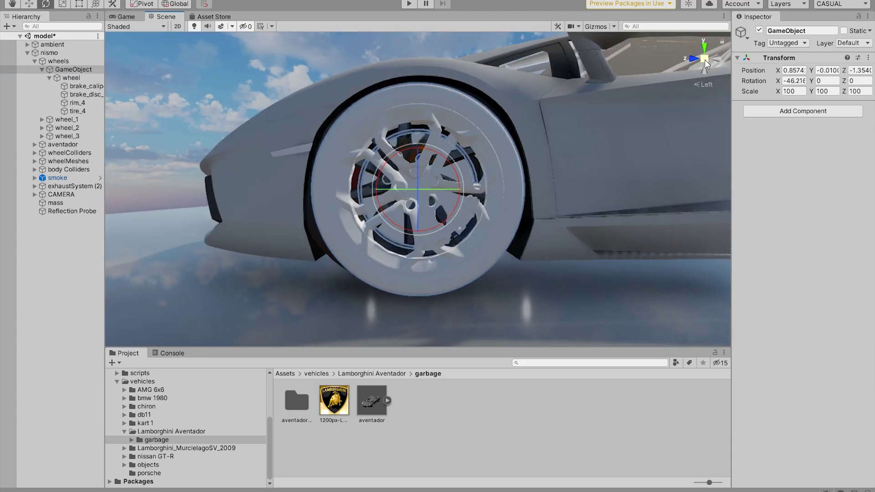
left_click_drag(511, 175, 539, 215, "alt")
scroll(519, 200, "down", 6)
middle_click_drag(518, 171, 453, 203)
scroll(455, 206, "up", 2)
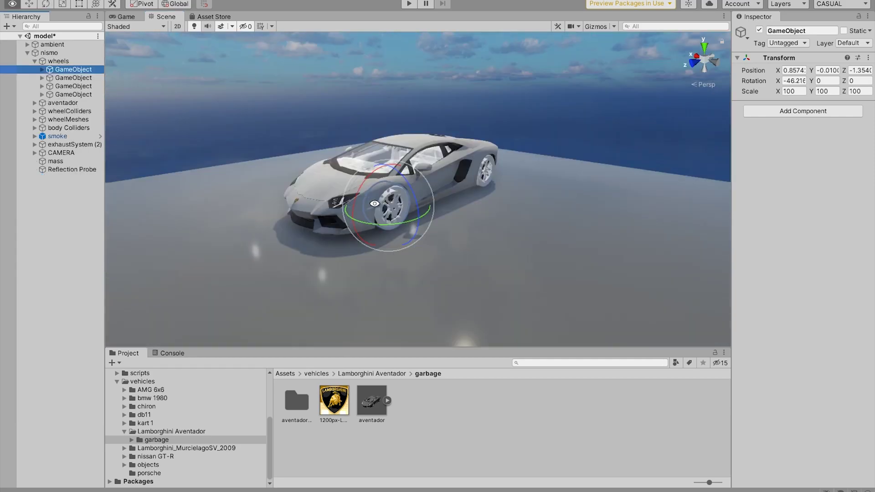
Examine which of the car's wheels belongs to each parent GameObject in the wheels group
left_click_drag(387, 169, 329, 184, "alt")
scroll(374, 205, "up", 4)
left_click(73, 78)
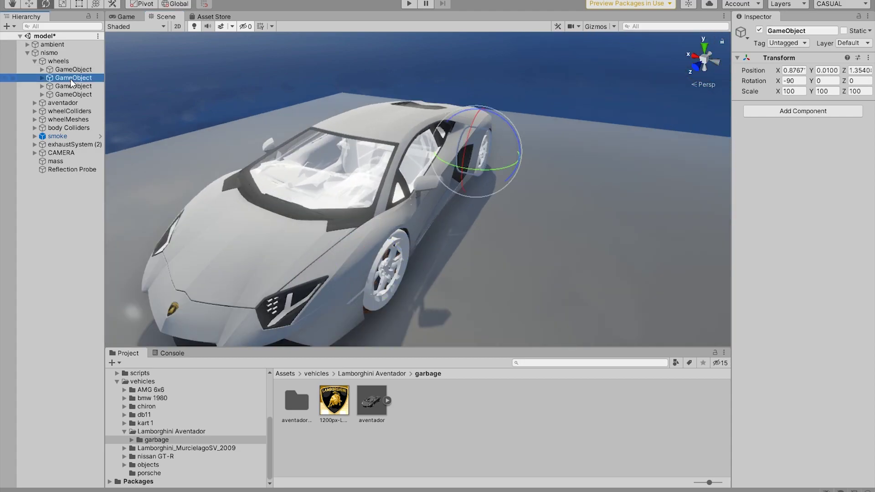
left_click(88, 94)
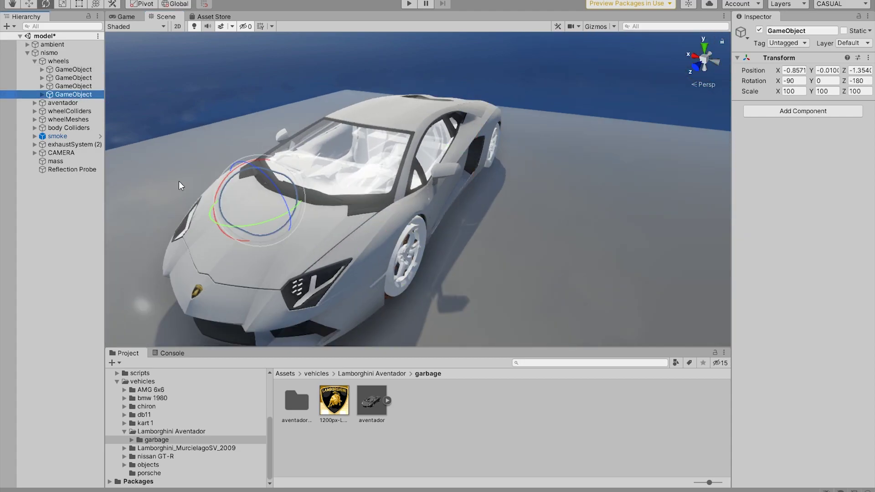
left_click(65, 69)
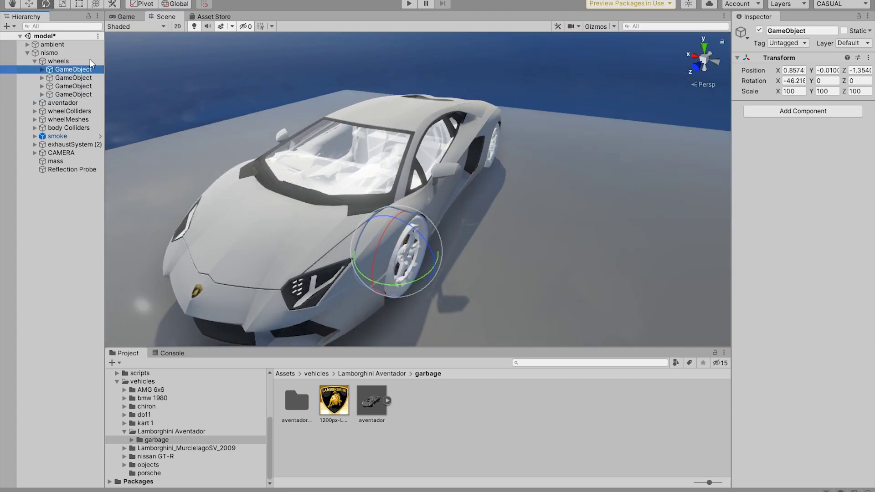
left_click_drag(338, 105, 329, 120, "alt")
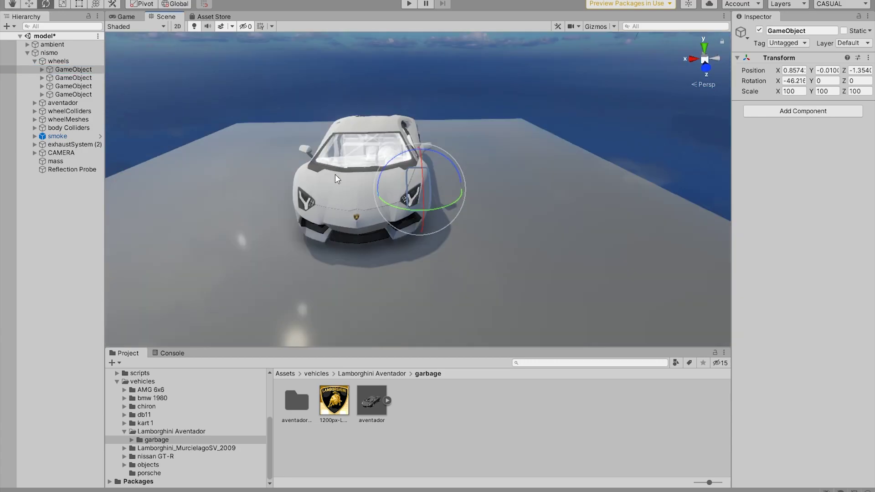
left_click_drag(335, 174, 496, 254, "alt")
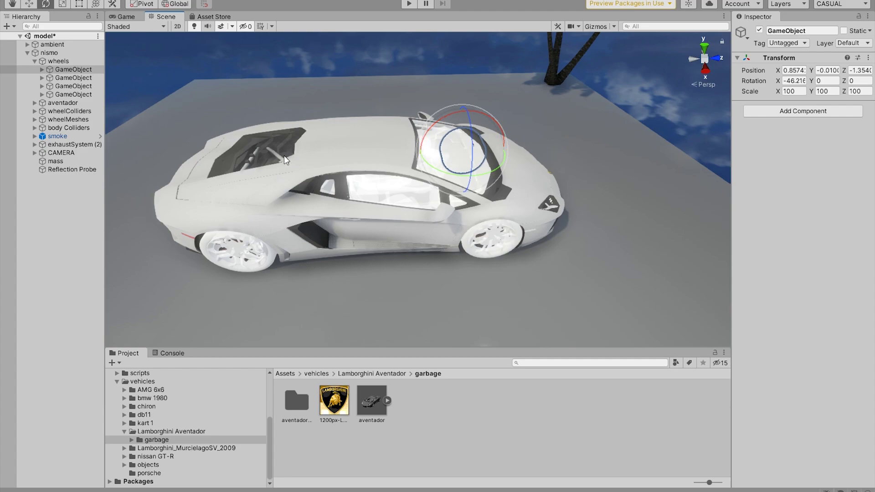
Rename the four wheel parent objects 0, 1, 2 and 3, and check which wheel each one belongs to
left_click(77, 71)
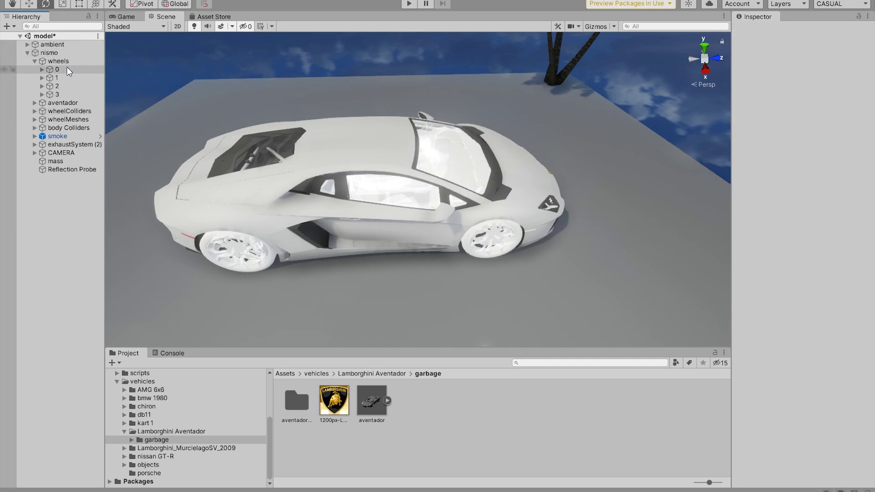
left_click(66, 67)
left_click_drag(465, 136, 499, 159, "alt")
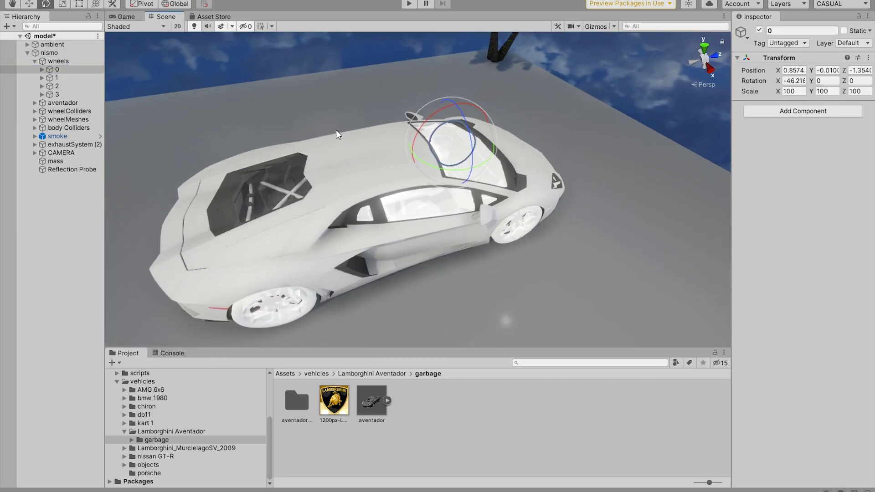
left_click(66, 78)
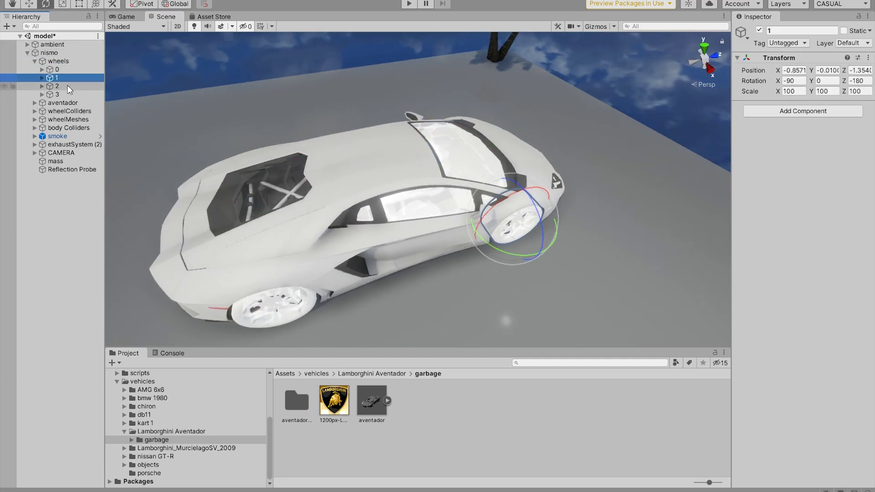
left_click(68, 86)
left_click(66, 94)
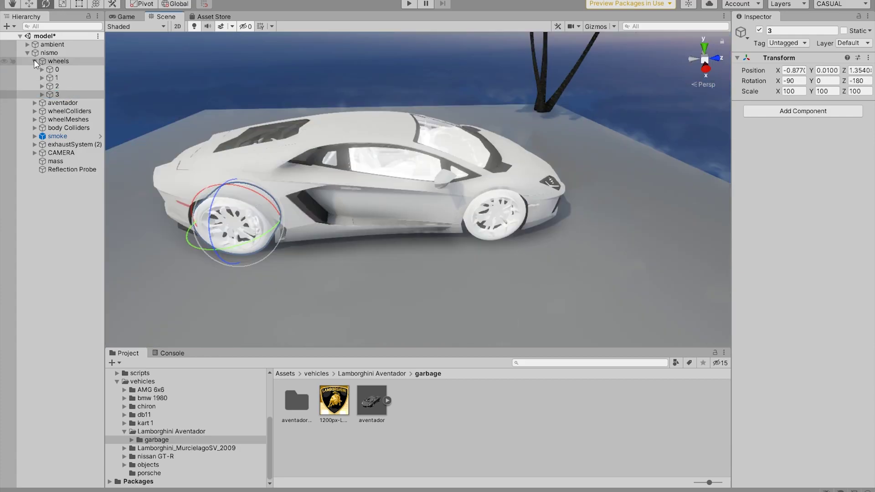
Duplicate the whole wheels group inside the nismo object
left_click(35, 61)
left_click(55, 61)
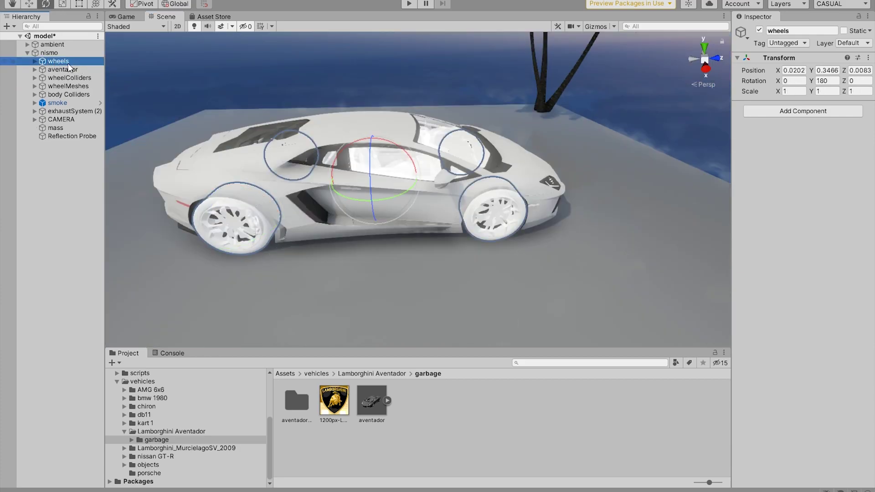
key("ctrl+d")
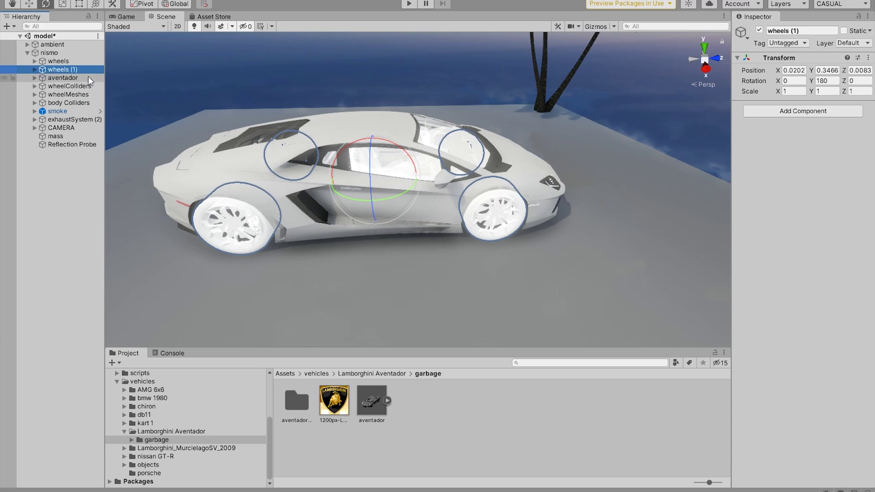
Deactivate the original wheelColliders and wheelMeshes groups of the nismo object
left_click(74, 96)
left_click(83, 86, "ctrl")
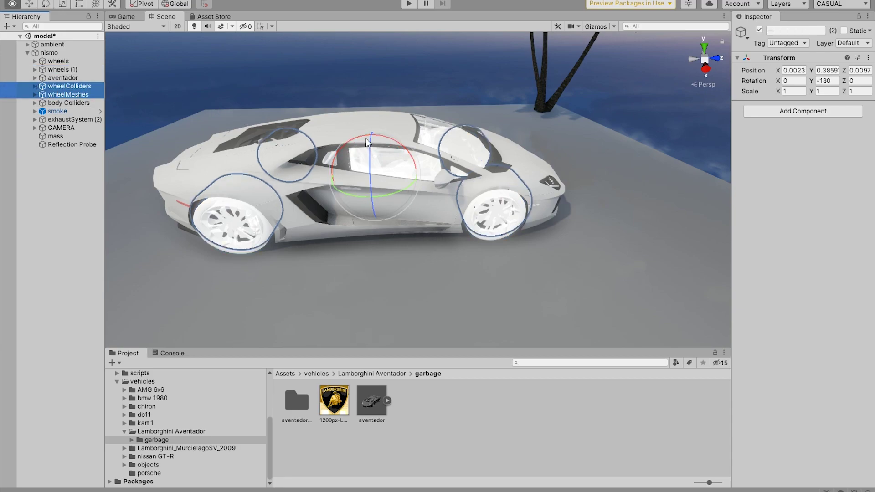
left_click_drag(365, 138, 357, 149, "alt")
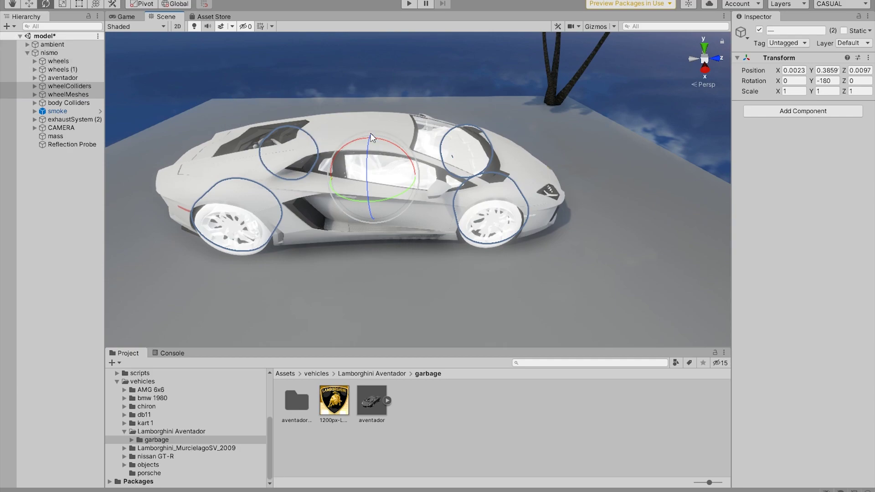
left_click(759, 30)
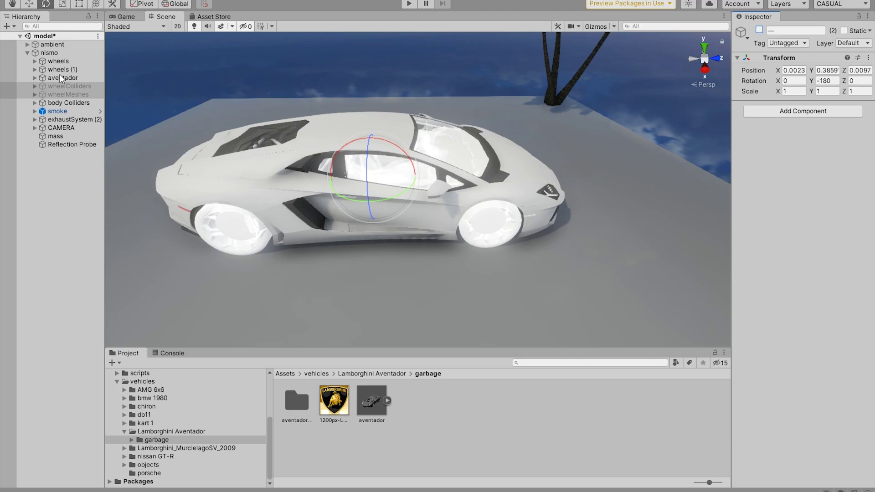
Rename the wheels group as wheelMeshes and its duplicate wheels (1) as wheelColliders
left_click(66, 87)
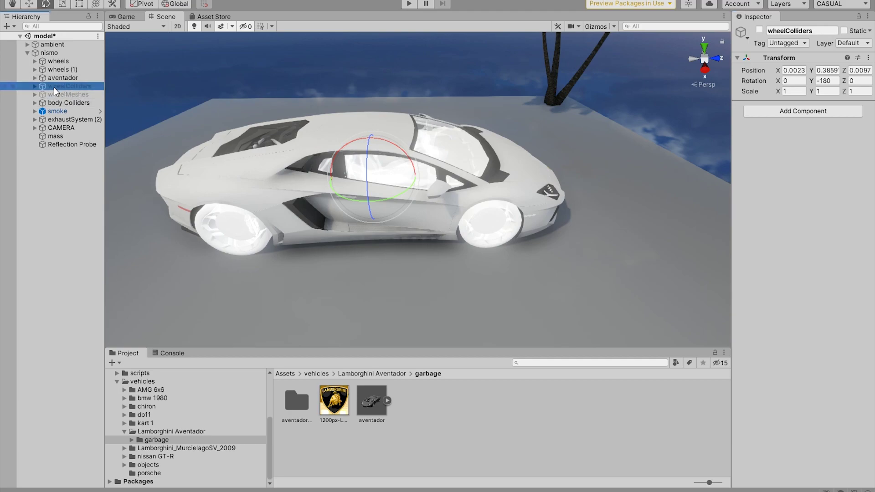
left_click(63, 95)
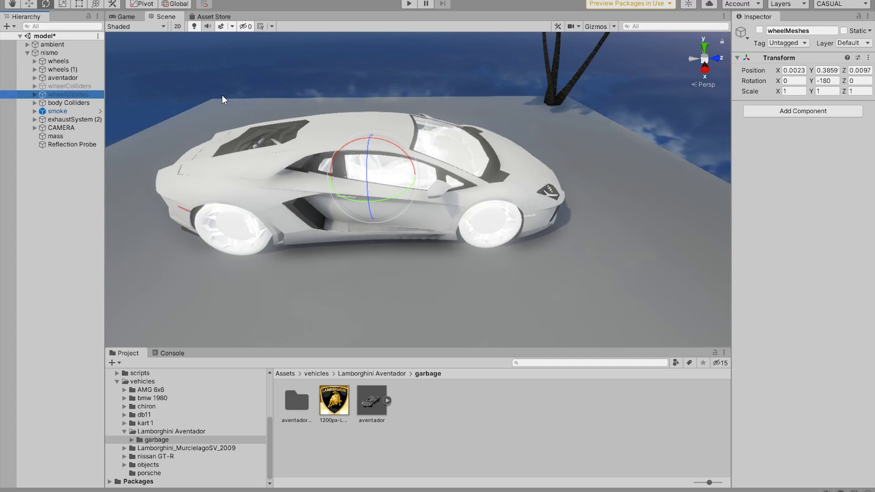
left_click(825, 31)
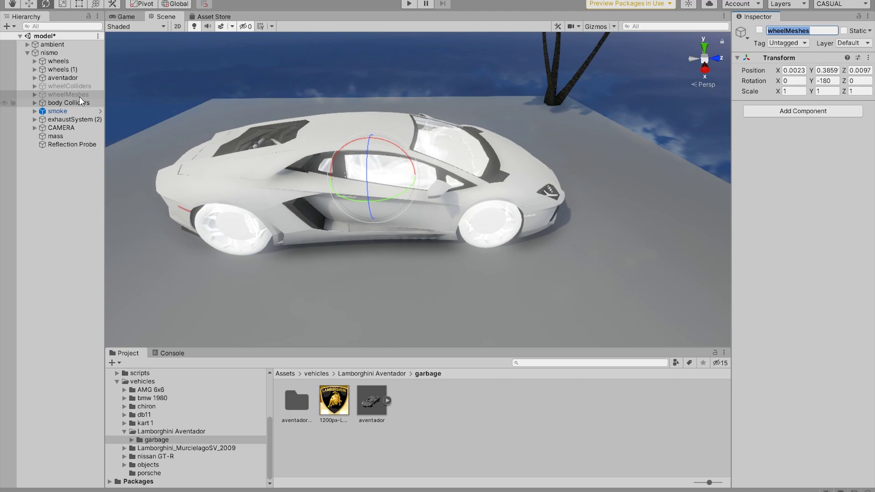
left_click(58, 61)
left_click(68, 89)
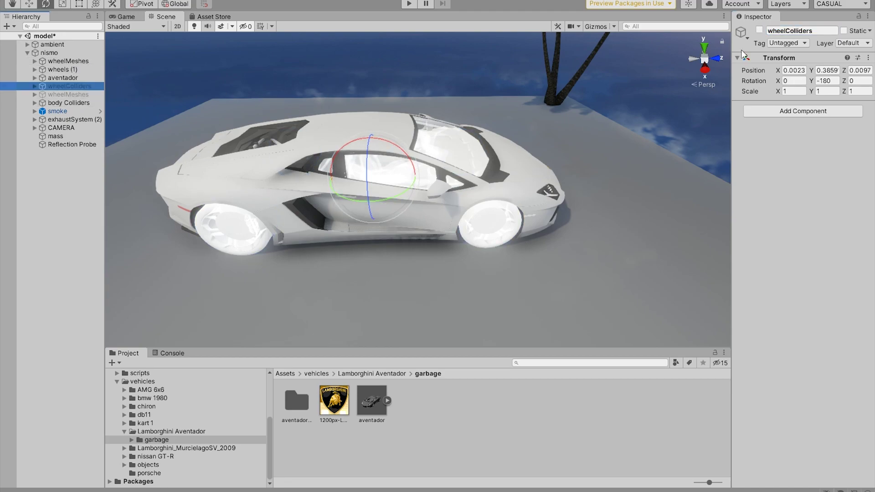
left_click(72, 71)
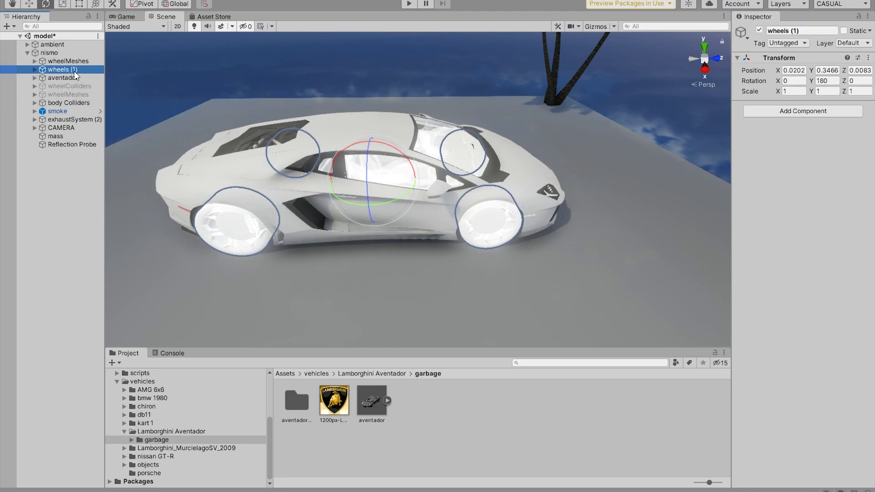
type("wheelColliders")
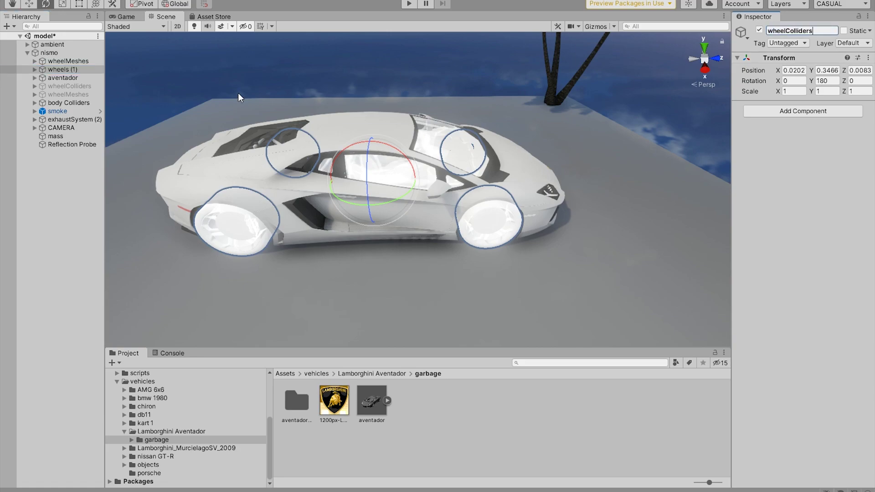
Delete the old deactivated wheelColliders and wheelMeshes groups
left_click(72, 94)
left_click(74, 87, "shift")
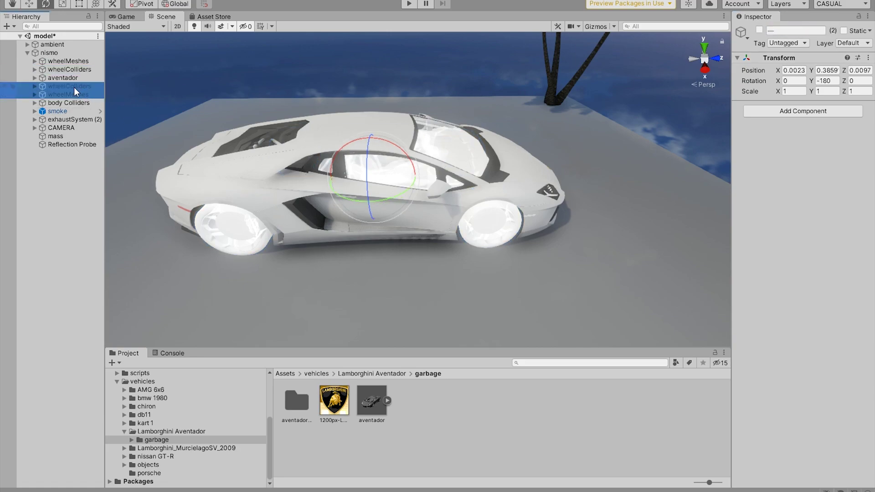
key("Delete")
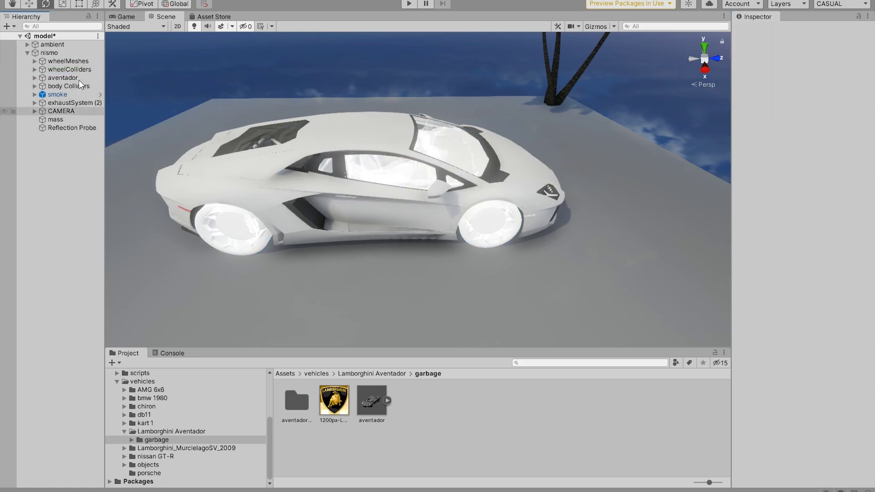
Delete the wheel models inside objects 0, 1, 2 and 3 of the wheelColliders group, keeping the four parents
left_click(35, 70)
left_click(42, 77)
left_click(42, 94)
left_click(42, 111)
left_click(42, 128)
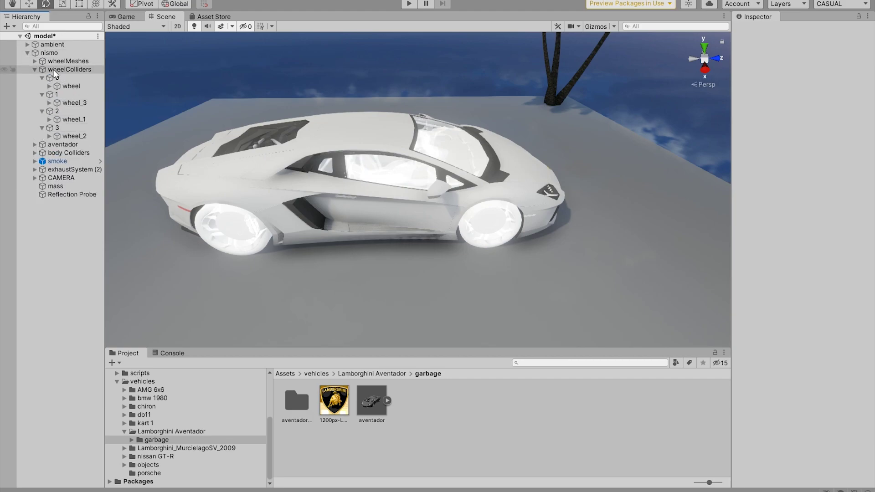
left_click(58, 78)
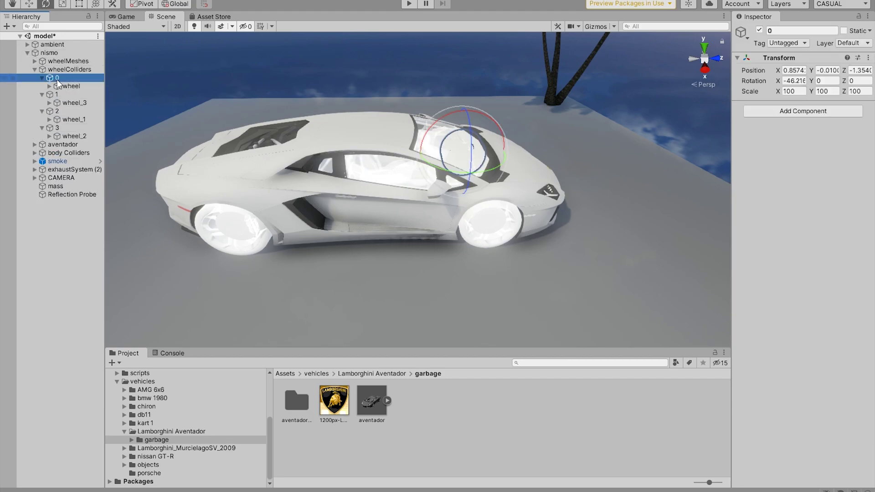
left_click_drag(191, 118, 273, 142, "alt")
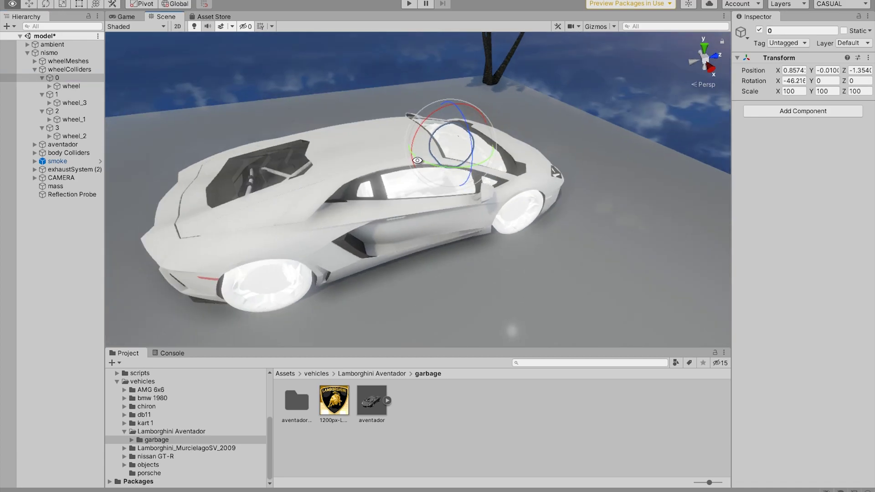
left_click(69, 86)
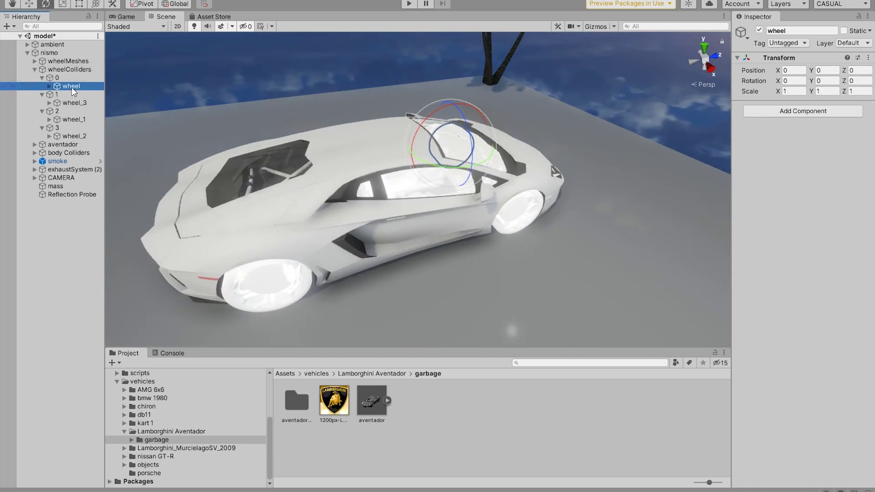
key("Delete")
left_click(76, 95)
key("Delete")
left_click(77, 103)
left_click(78, 119, "ctrl")
key("Delete")
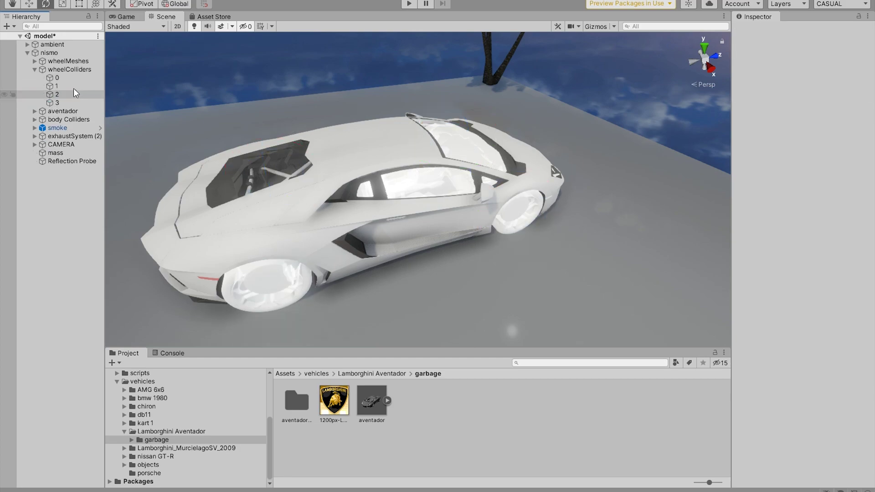
Try resetting the rotation of wheel collider objects 0 to 3 to 0 and their scale to 1, and undo the changes
left_click(75, 79)
left_click(75, 104, "shift")
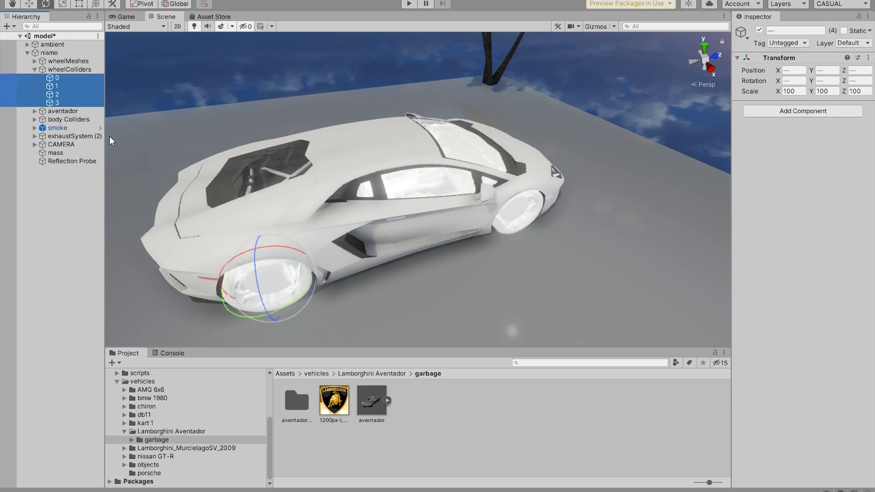
left_click_drag(445, 165, 360, 144, "alt")
left_click_drag(547, 159, 360, 251, "alt")
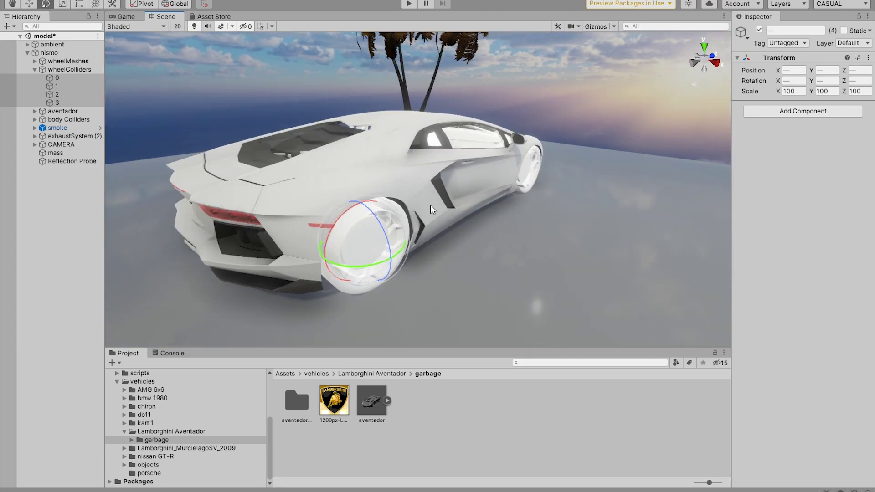
left_click_drag(430, 205, 337, 118, "alt")
left_click_drag(449, 139, 420, 145, "alt")
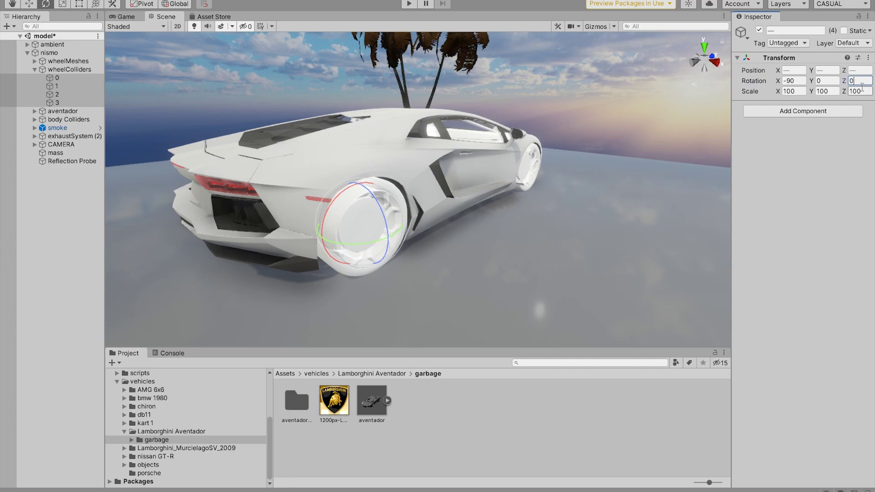
left_click(801, 81)
type("0")
left_click(793, 91)
type("1")
left_click_drag(577, 145, 589, 146, "alt")
key("ctrl+z")
key("ctrl+z")
key("ctrl+z")
key("ctrl+z")
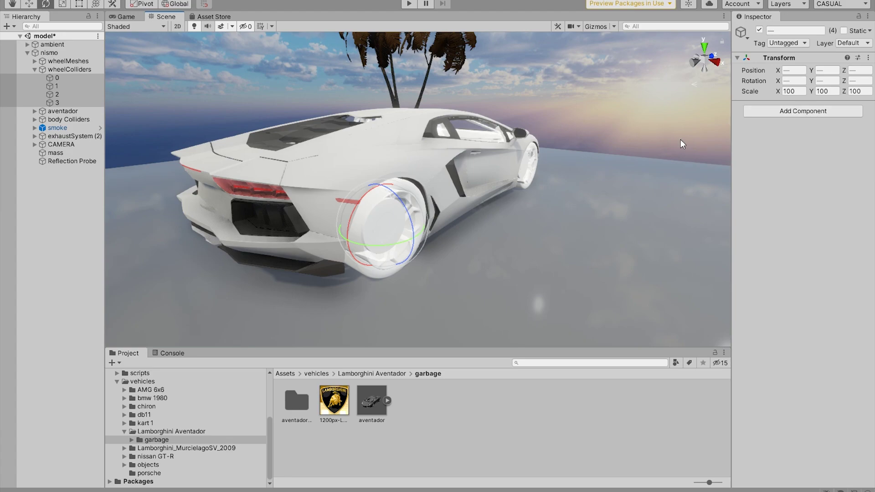
Try adding a Wheel Collider to objects 0 to 3 at their original scale of 100, and undo it
left_click(789, 112)
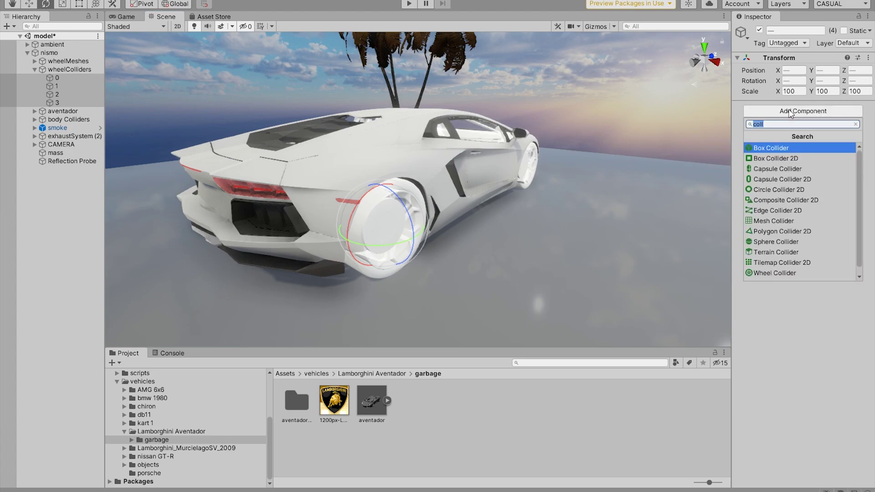
left_click(773, 273)
scroll(471, 203, "down", 10)
left_click_drag(444, 170, 381, 56, "alt")
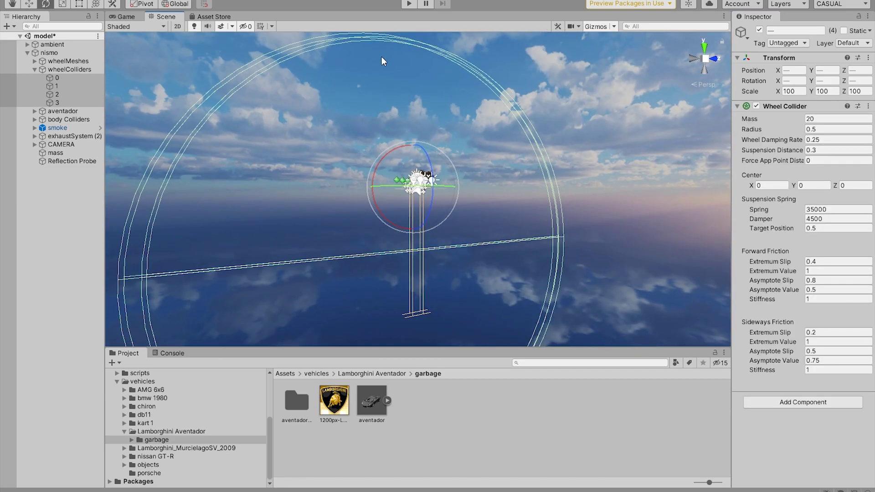
left_click_drag(391, 187, 661, 163, "alt")
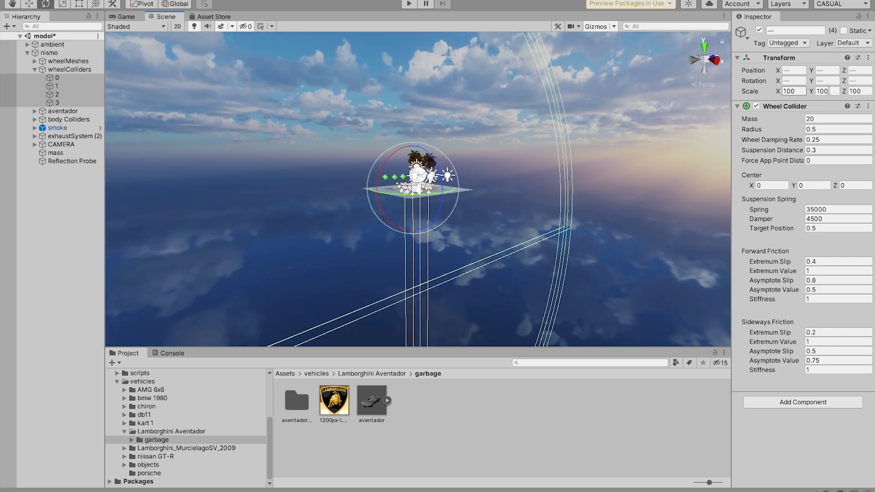
key("ctrl+z")
left_click(448, 152)
scroll(448, 151, "up", 8)
Set the scale of wheelColliders objects 0 to 3 to 1 and their rotation to 0 on all axes
left_click(57, 103)
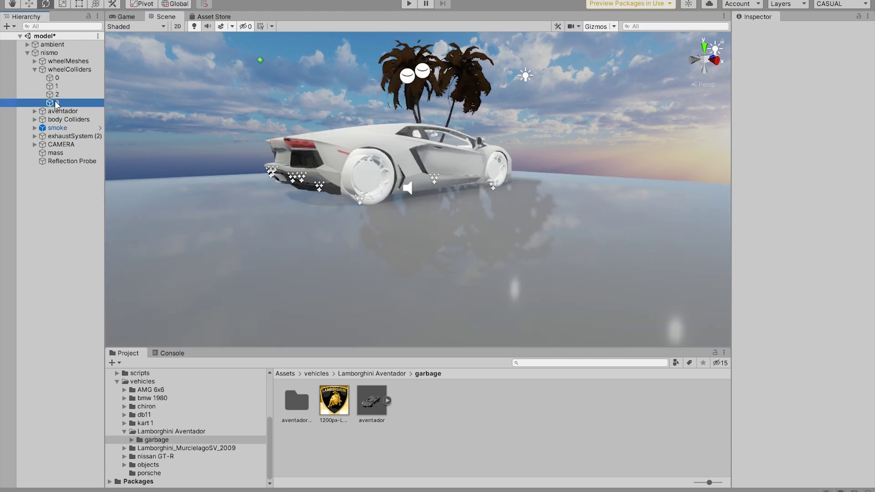
left_click(64, 78, "shift")
left_click(792, 91)
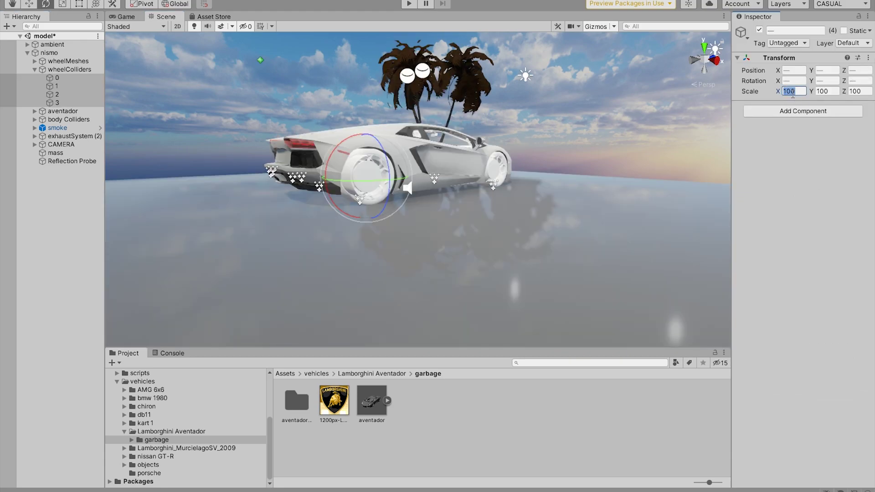
left_click(822, 92)
type("1")
key("Tab")
type("1")
left_click(794, 81)
type("0")
left_click(827, 81)
left_click(864, 81)
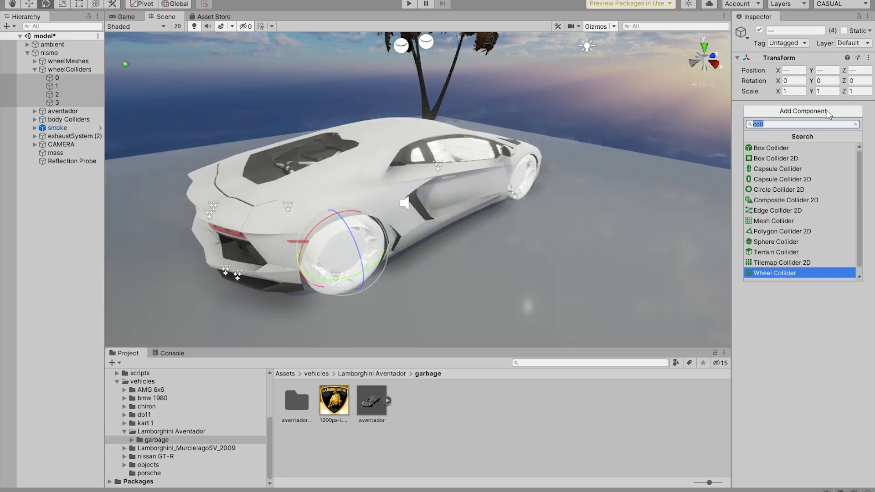
Add a Wheel Collider component to objects 0 to 3 and show the car in the Right side view
left_click(768, 273)
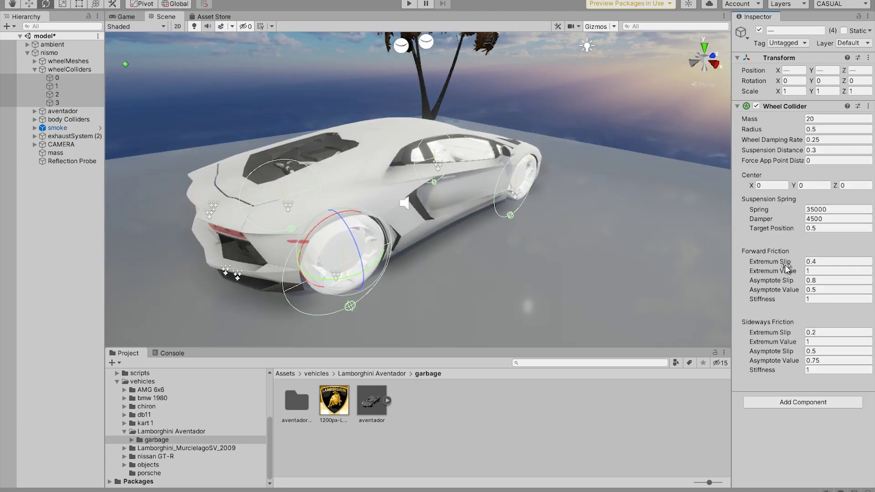
left_click_drag(489, 239, 515, 191, "alt")
left_click(716, 64)
left_click(703, 59)
middle_click_drag(381, 162, 385, 183)
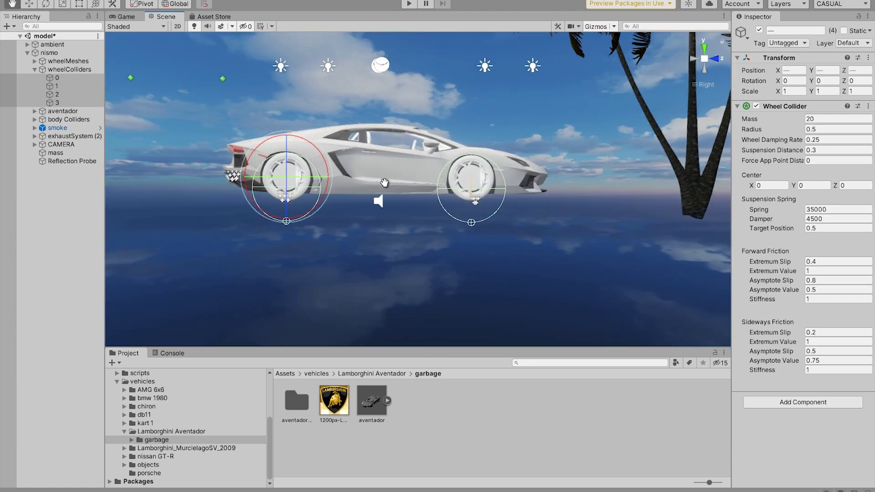
scroll(385, 183, "up", 6)
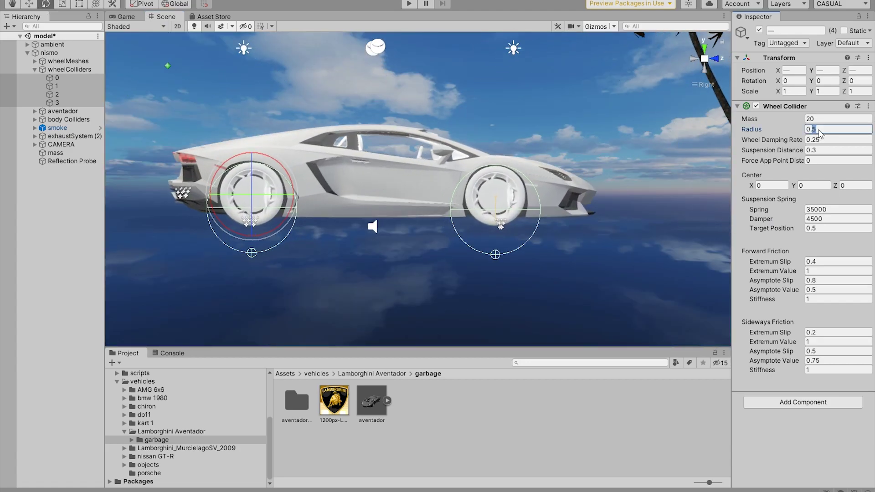
Set the four wheel colliders' radius to 0.35, suspension distance to 0.1 and center Y to 0.06
type("35")
left_click(814, 149)
type("1")
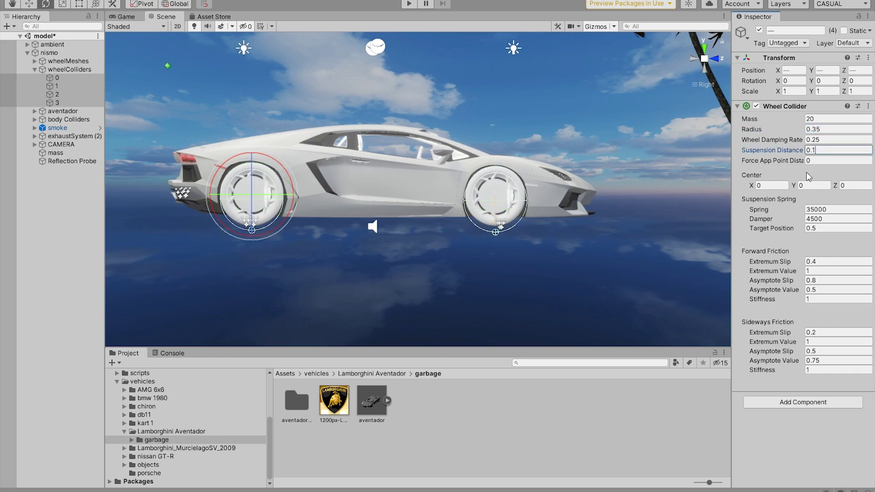
left_click(800, 186)
type("0.06")
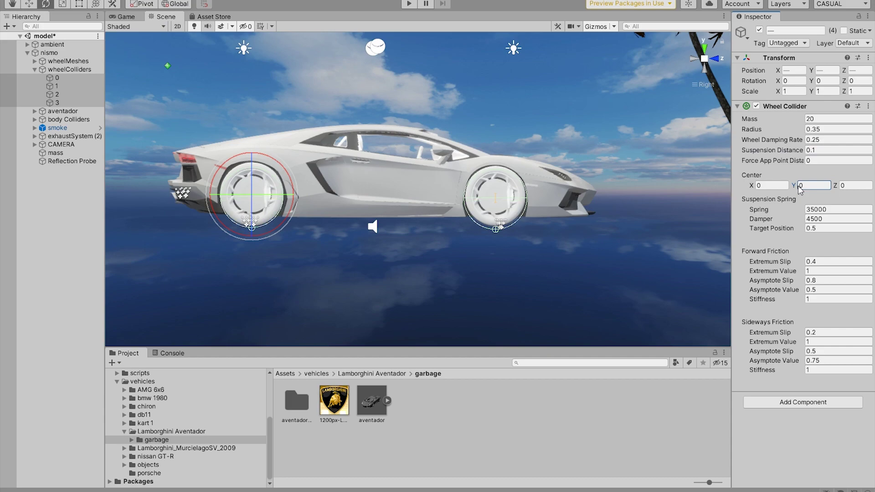
Check the collider fit on the front wheel and set the center Y of wheel colliders 0 and 1 to 0.04
scroll(464, 176, "up", 5)
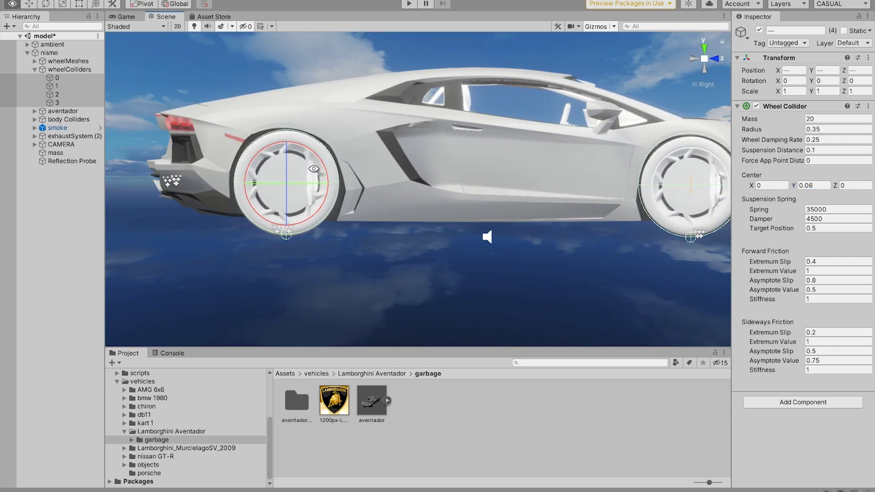
middle_click_drag(537, 191, 453, 177, "alt")
middle_click_drag(559, 173, 438, 179, "alt")
scroll(515, 161, "up", 4)
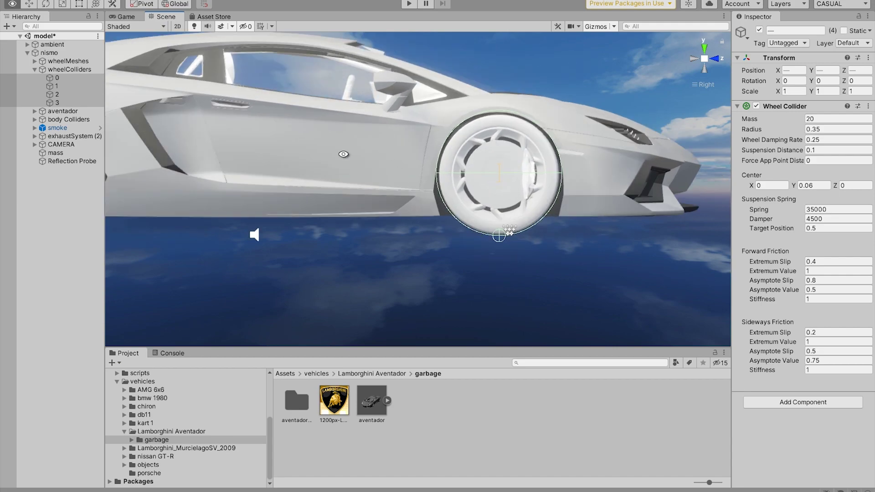
left_click(56, 84)
left_click(97, 80, "shift")
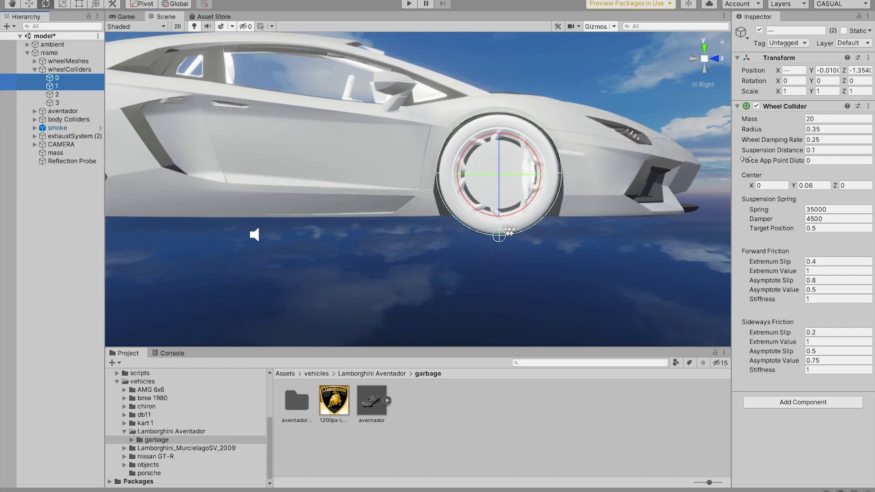
left_click(811, 186)
key("BackSpace")
type("4")
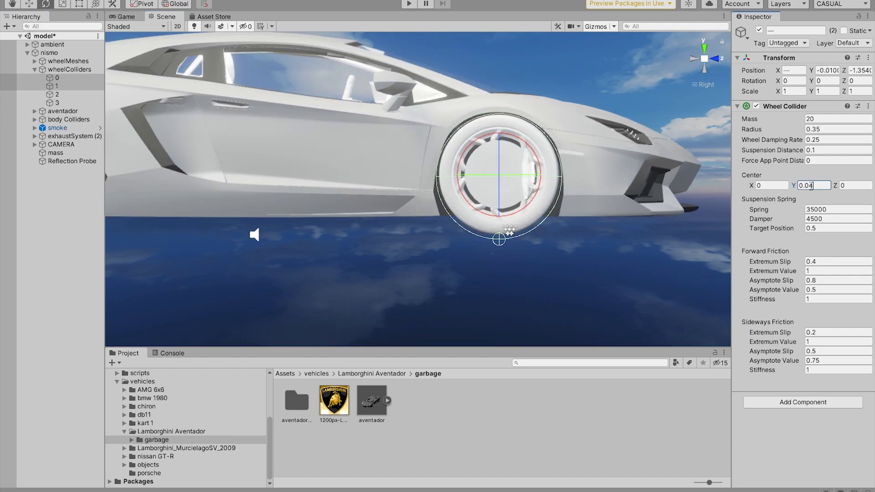
scroll(686, 186, "down", 4)
middle_click_drag(307, 172, 456, 168)
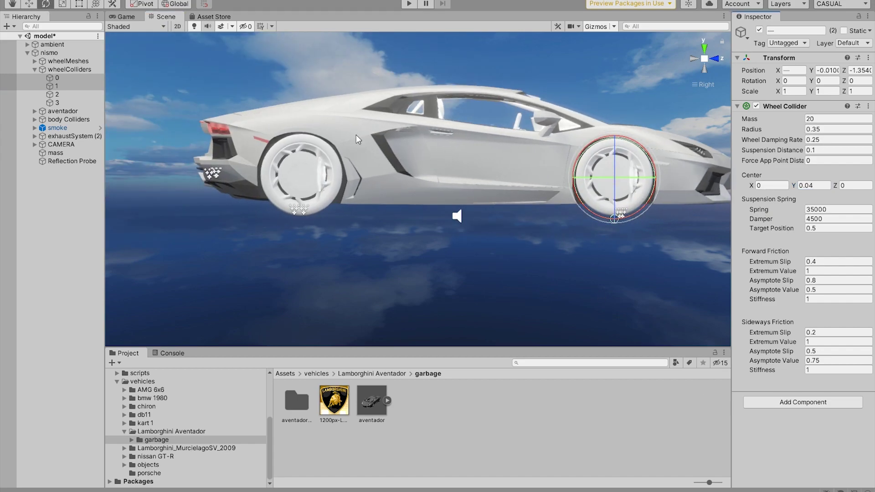
Move the exhaust (2) and exhaust (3) particle systems of exhaustSystem (2) inward to the car's central tailpipe
left_click(705, 60)
left_click_drag(141, 166, 473, 190, "alt")
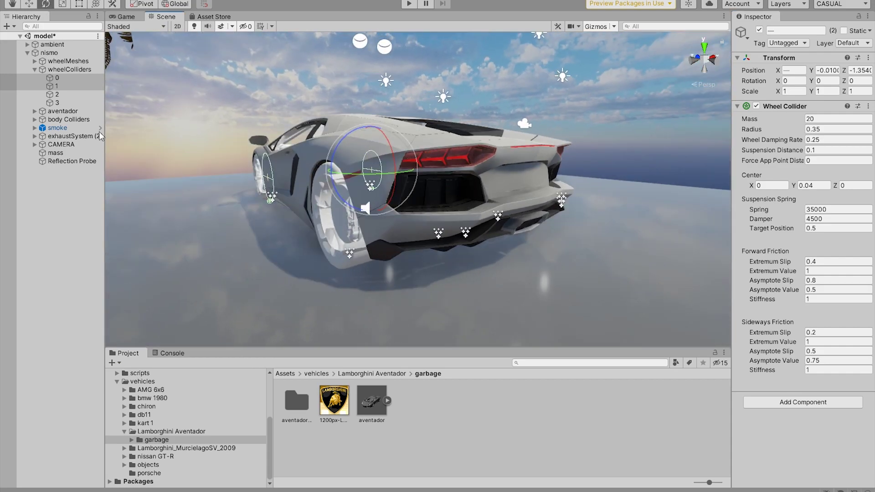
left_click(34, 136)
left_click(58, 144)
left_click_drag(599, 196, 468, 207, "alt")
left_click_drag(417, 184, 428, 185, "alt")
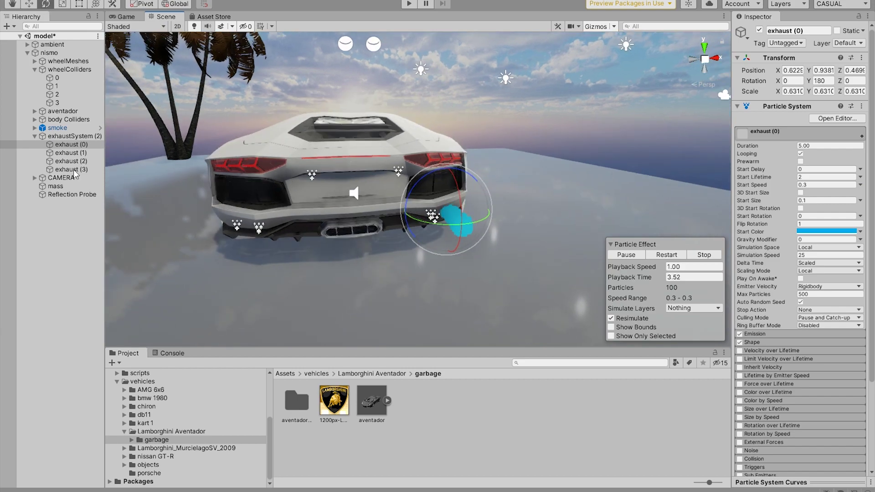
left_click(70, 153)
left_click(71, 169)
left_click(88, 161, "shift")
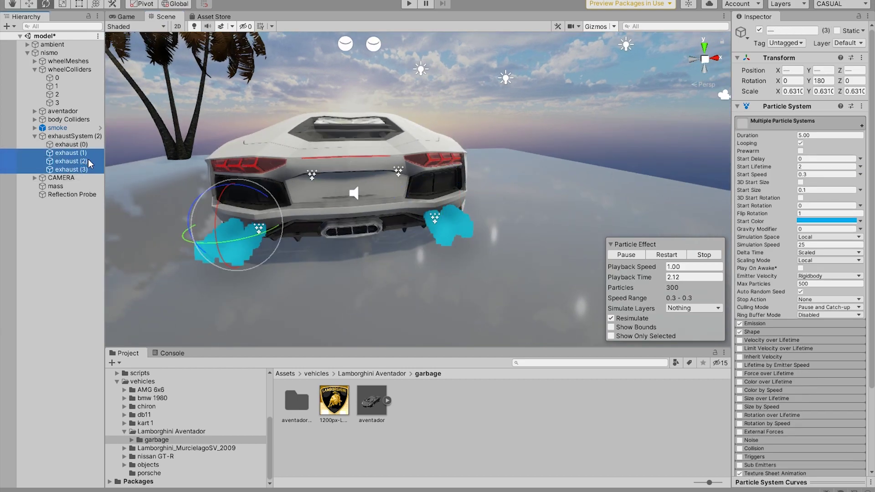
key("w")
left_click_drag(277, 225, 373, 221)
scroll(373, 224, "up", 8)
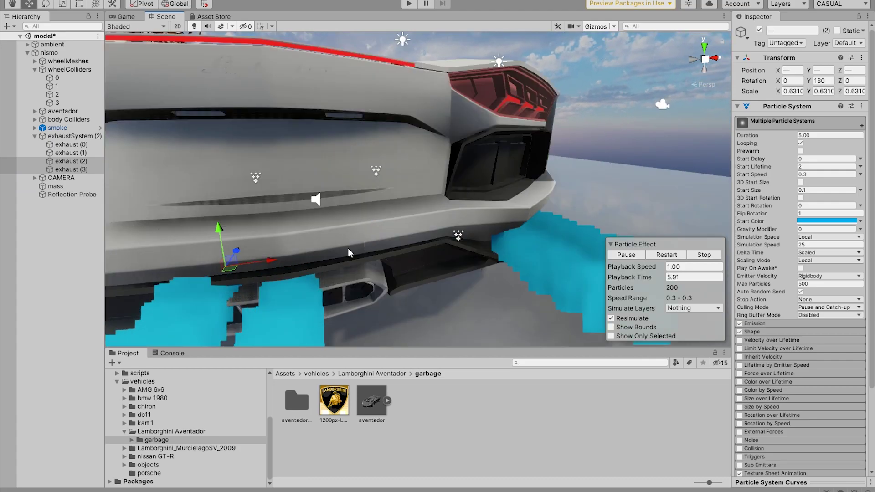
scroll(328, 263, "down", 6)
middle_click_drag(329, 263, 363, 253)
left_click_drag(362, 253, 392, 242, "alt")
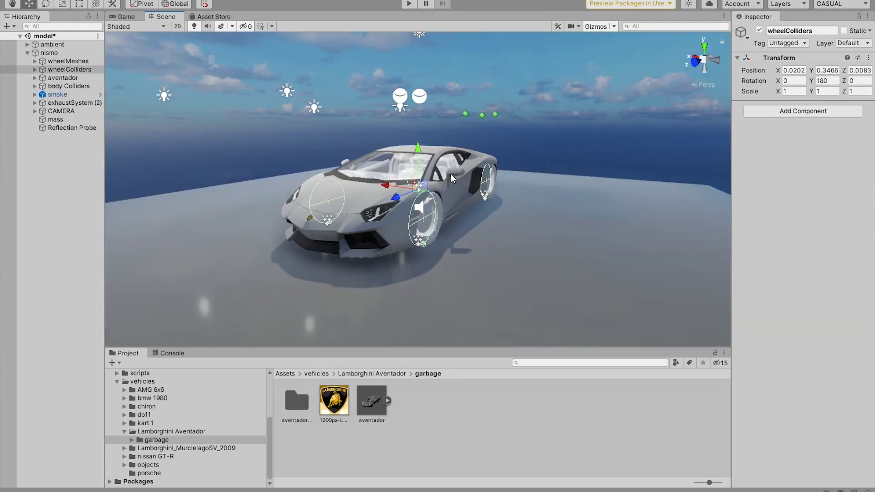
Rename the root nismo object to aventador and set the controller script's Car Name to aventador
scroll(451, 178, "up", 1)
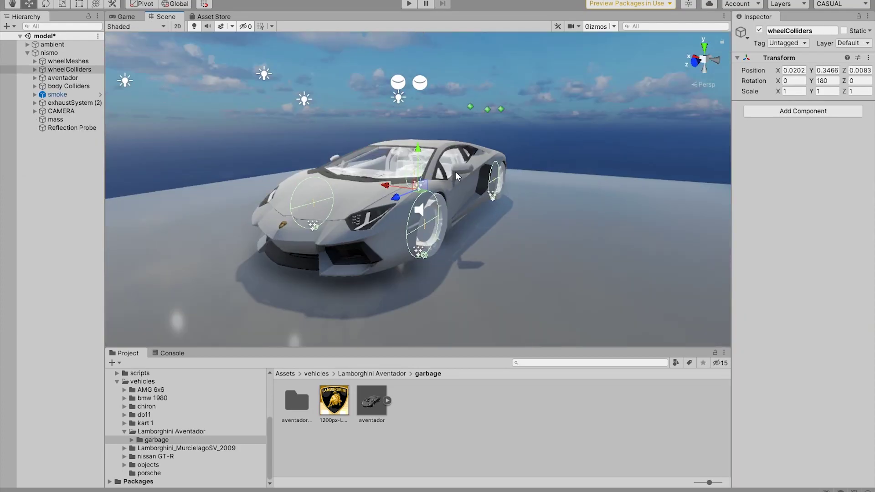
left_click(49, 53)
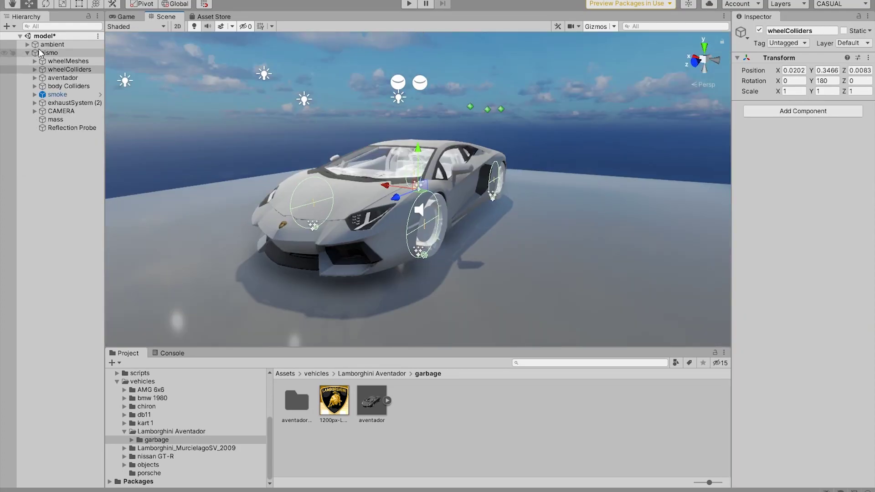
left_click(779, 30)
type("aventador")
key("Return")
left_click(854, 272)
type("aventador")
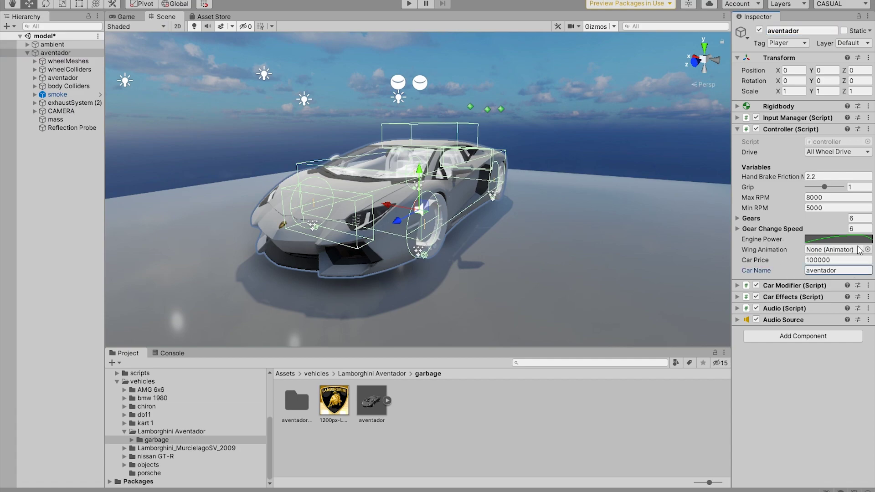
Try raising the Engine Power curve from its starting key, undo the change and close the curve editor
left_click(848, 241)
scroll(548, 350, "down", 1)
middle_click_drag(595, 356, 588, 338)
key("ctrl+a")
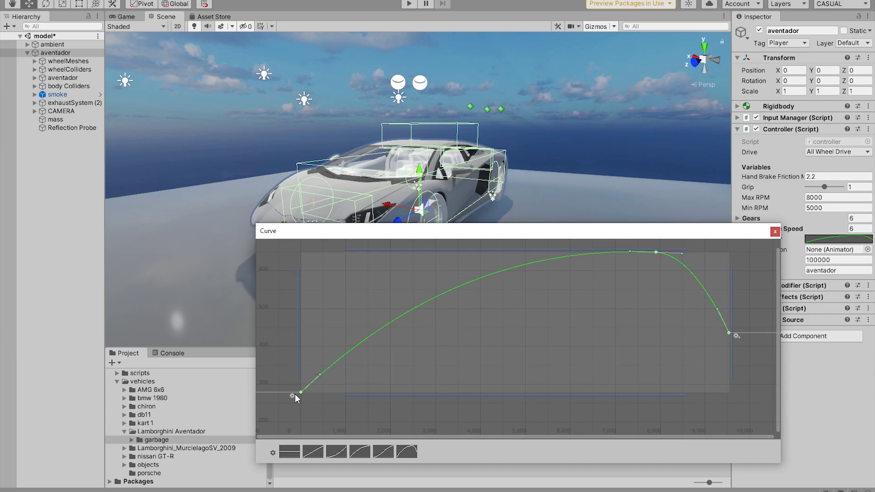
left_click_drag(303, 393, 317, 275)
key("ctrl+z")
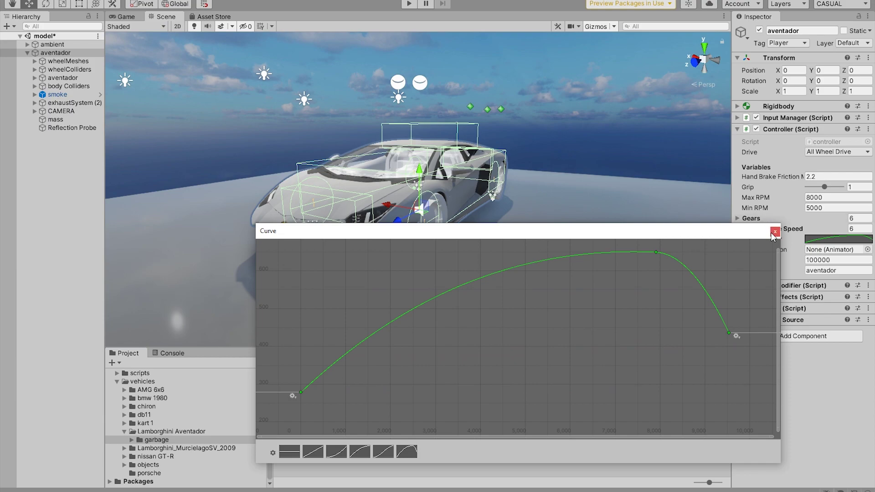
left_click(774, 231)
left_click(441, 163)
mouse_move(440, 179)
right_mouse_down()
mouse_move(428, 182)
mouse_move(437, 150)
mouse_move(442, 179)
right_mouse_up()
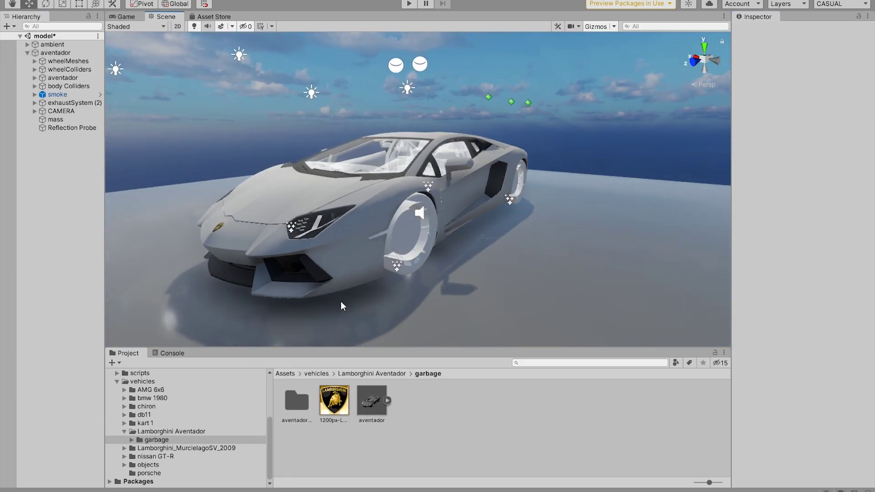
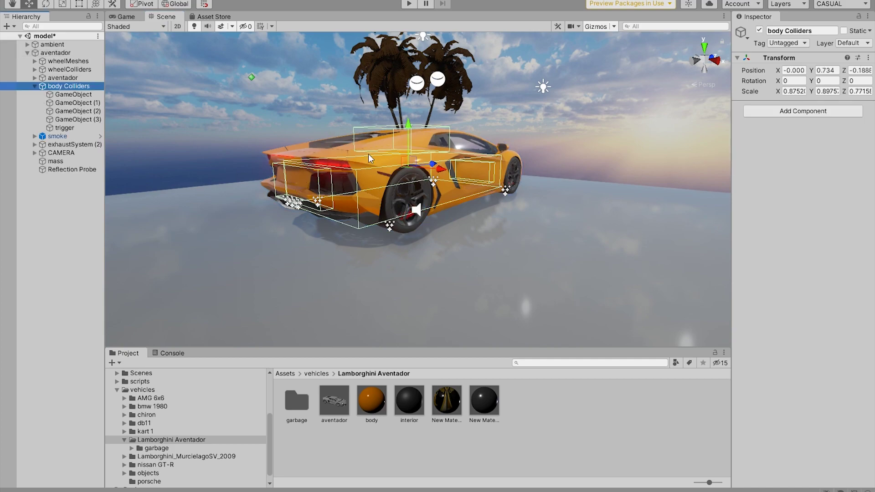
Raise the body Colliders object to a Y position of 0.828 and activate the Scale tool in the Right side view
left_click_drag(409, 129, 409, 118)
left_click(716, 62)
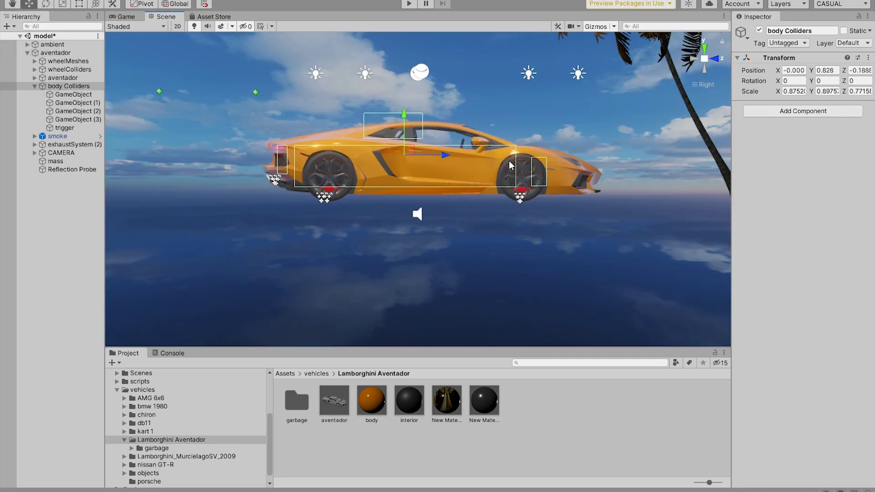
key("r")
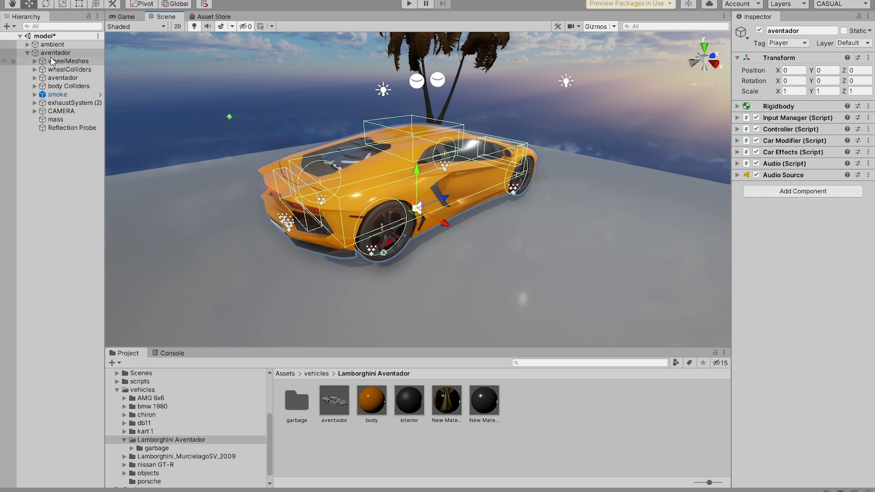
Save the aventador root object as a new prefab in the Lamborghini Aventador folder and select that prefab
left_click(28, 52)
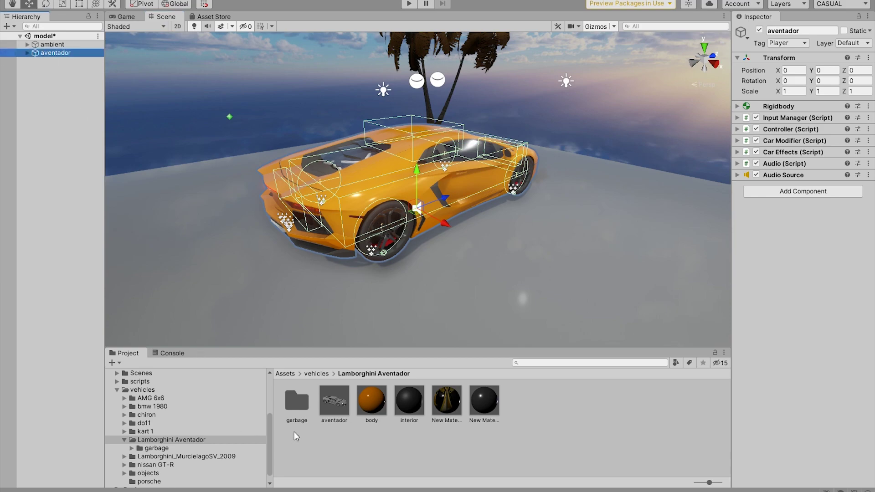
left_click(201, 439)
left_click_drag(64, 52, 52, 53)
left_click_drag(124, 247, 395, 386)
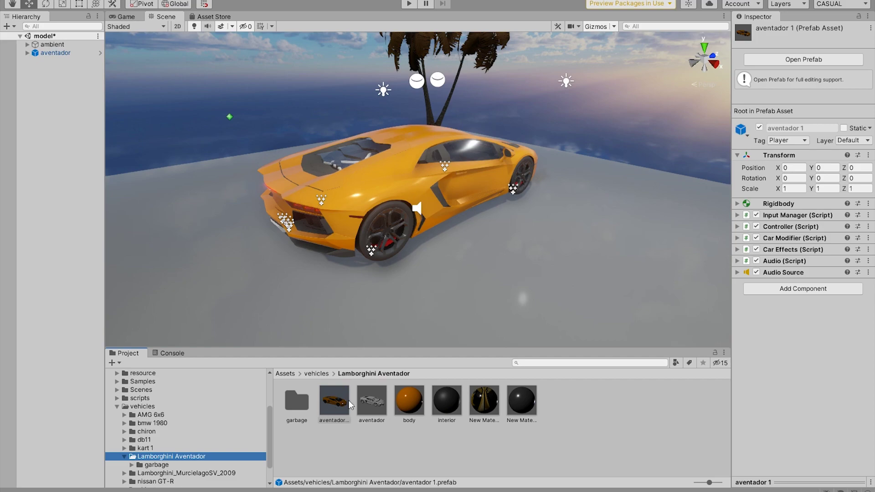
left_click_drag(583, 196, 447, 171, "alt")
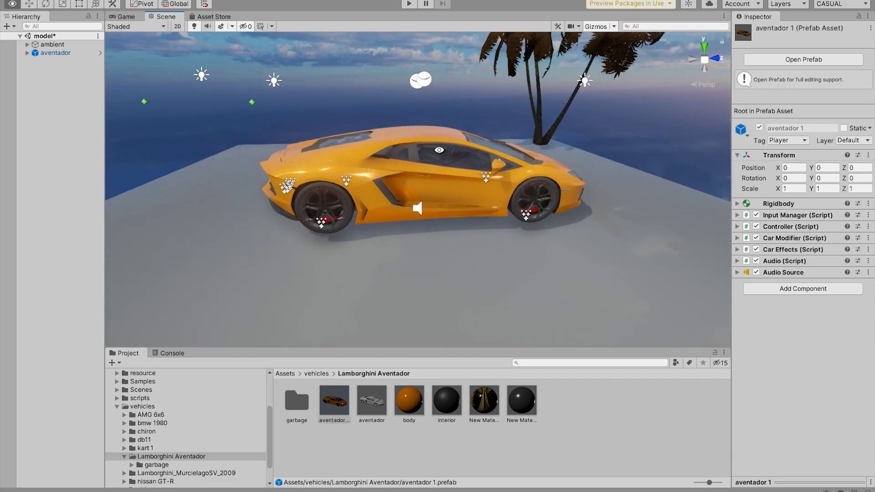
left_click(339, 409)
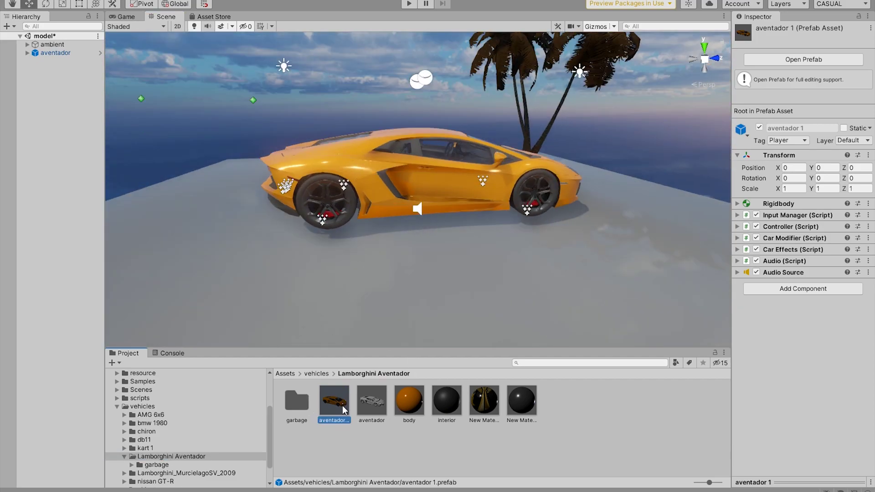
Open the vehicleList prefab from the vehicles folder and reduce its Vehicles list to 8 elements
left_click(181, 407)
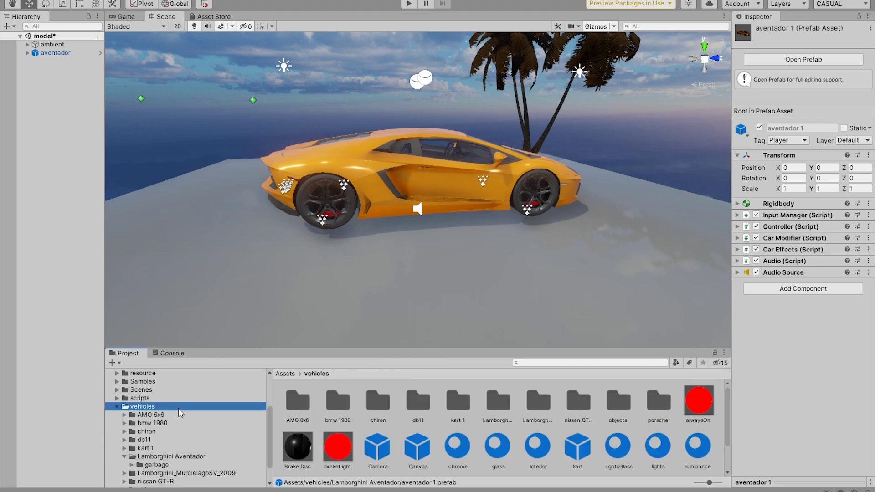
left_click(530, 451)
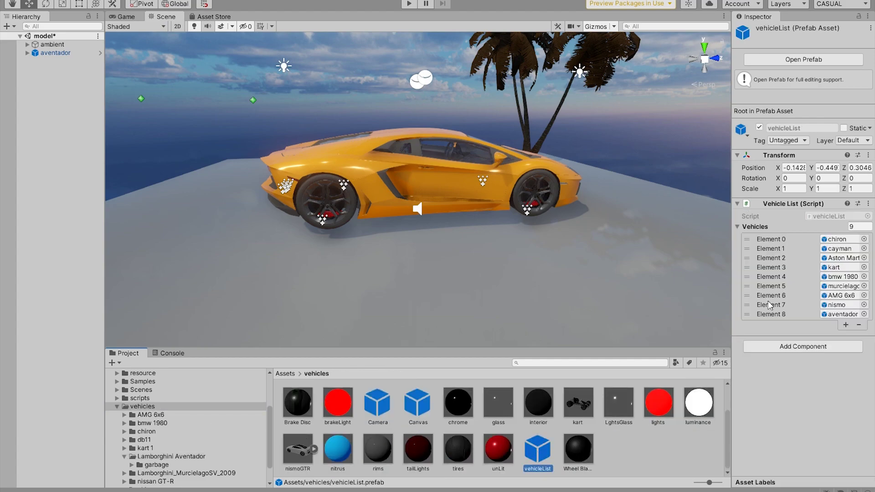
left_click(859, 226)
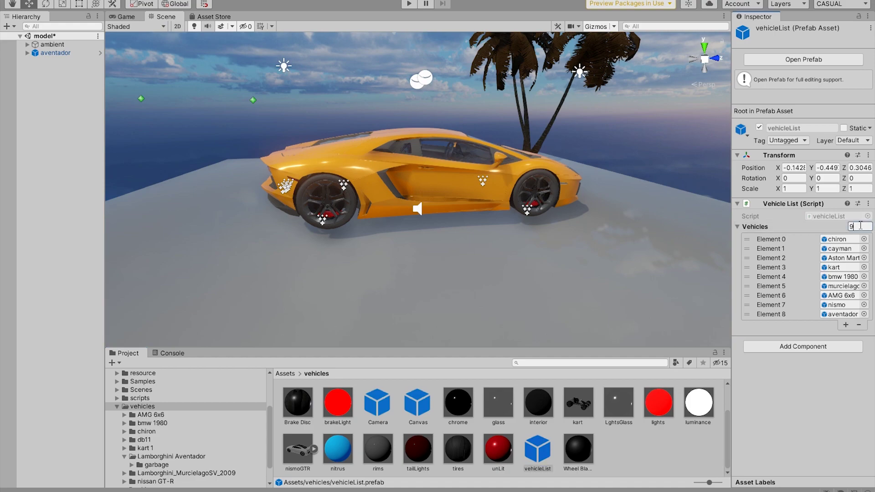
type("8")
key("Return")
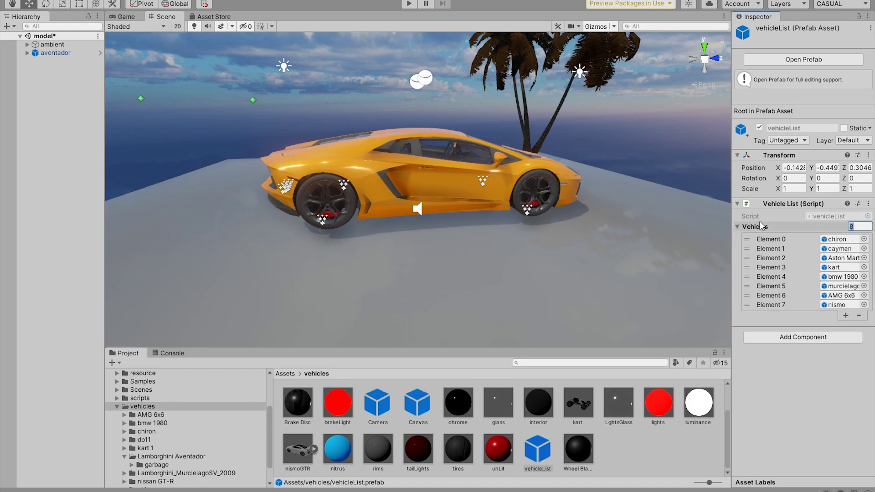
Set the Vehicles list size to 9 and assign the aventador 1 prefab to Element 8
left_click(850, 226)
type("9")
key("Return")
left_click(160, 456)
left_click_drag(342, 403, 841, 314)
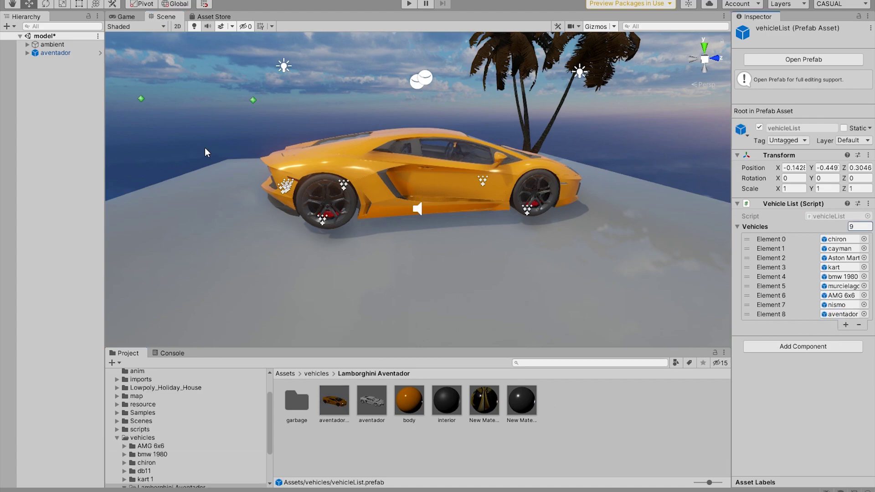
Delete the aventador object from the model scene and open the awake scene from the Scenes folder
left_click(68, 55)
key("Delete")
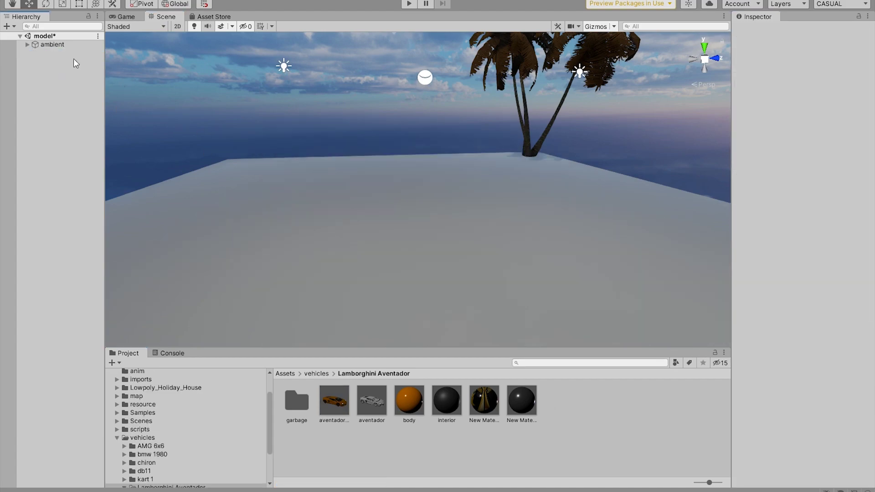
left_click(141, 421)
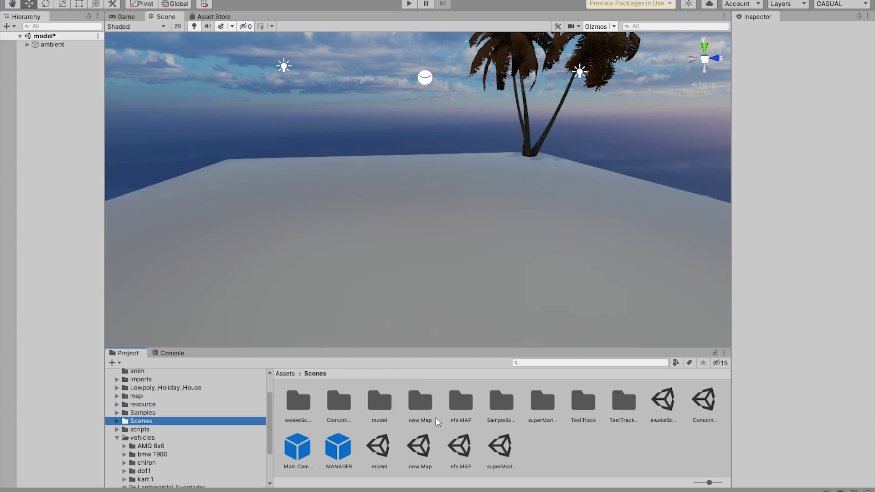
double_click(663, 401)
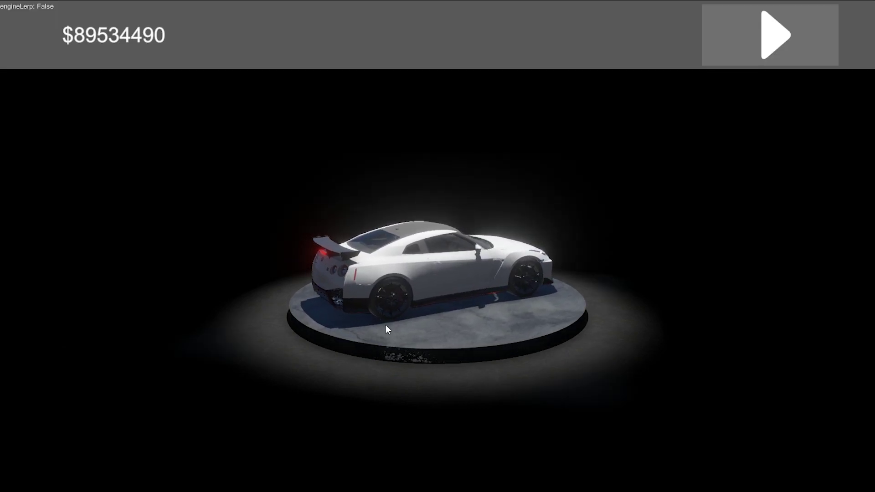
Enter the running game's car selection and browse to the orange Aventador
left_click(729, 50)
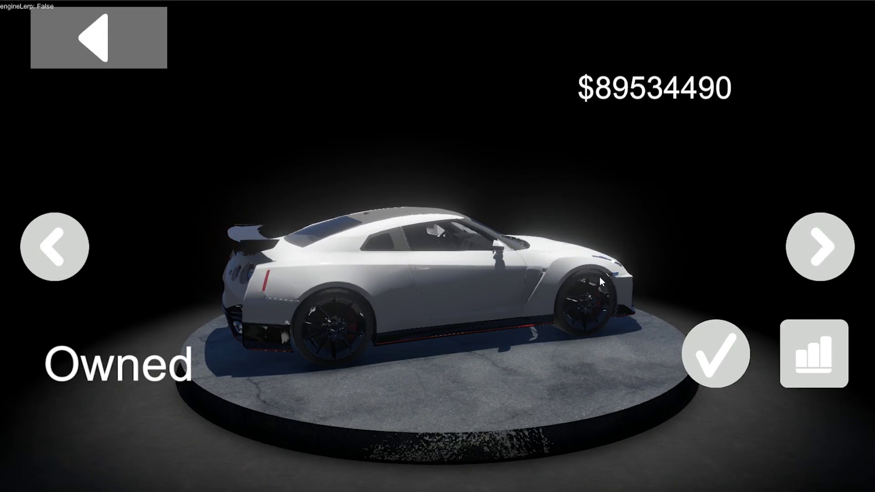
left_click(822, 242)
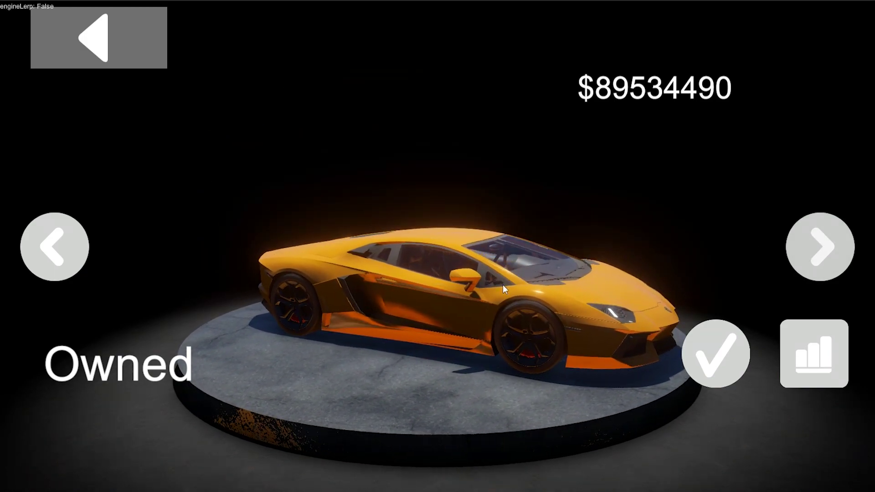
Confirm the orange Aventador, load the Comunity Map and examine the car's wheels from several angles in the scene
left_click(706, 350)
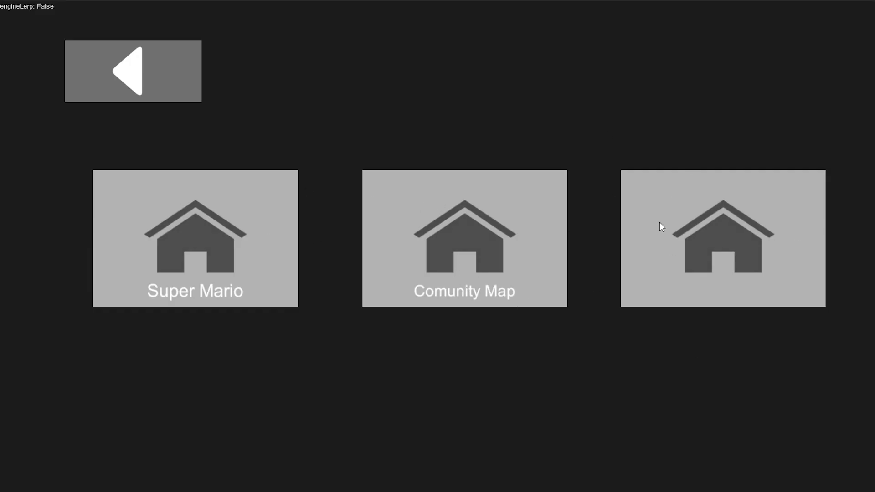
left_click(505, 228)
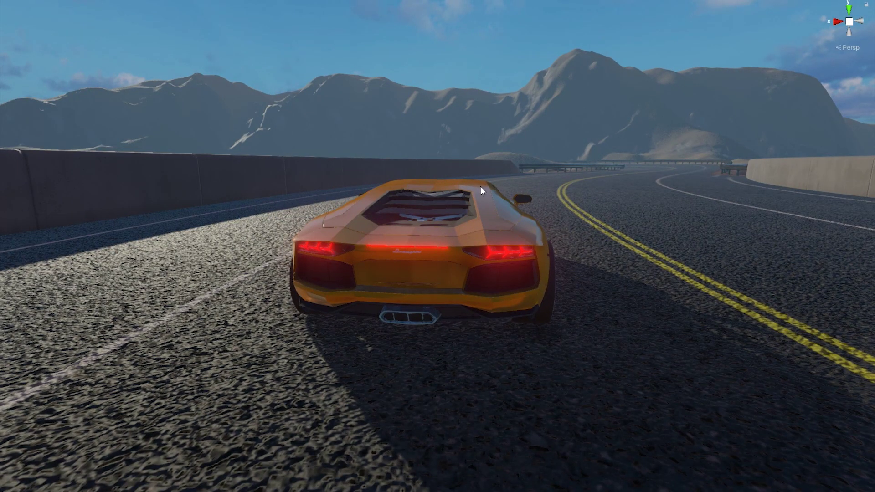
left_click_drag(480, 186, 393, 259, "alt")
mouse_move(511, 260)
left_mouse_down("alt")
mouse_move(472, 257)
mouse_move(501, 259)
left_mouse_up("alt")
scroll(472, 256, "up", 3)
left_click_drag(625, 289, 336, 240, "alt")
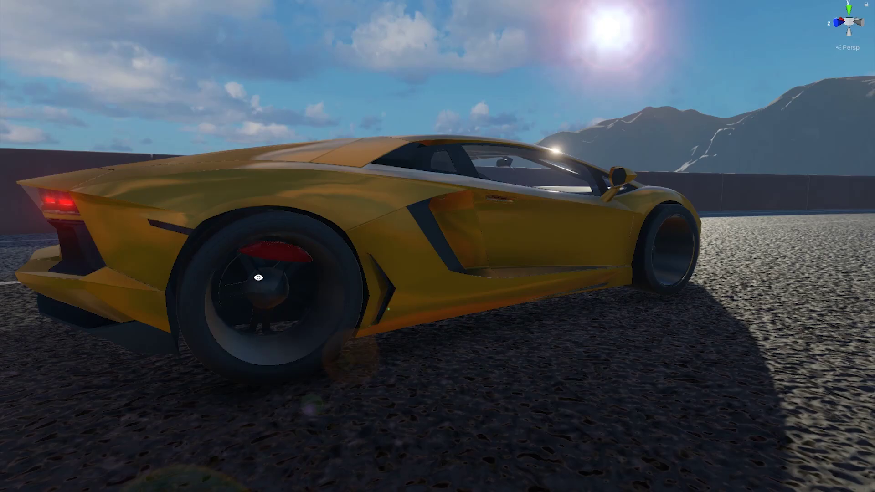
left_click_drag(258, 277, 233, 233, "alt")
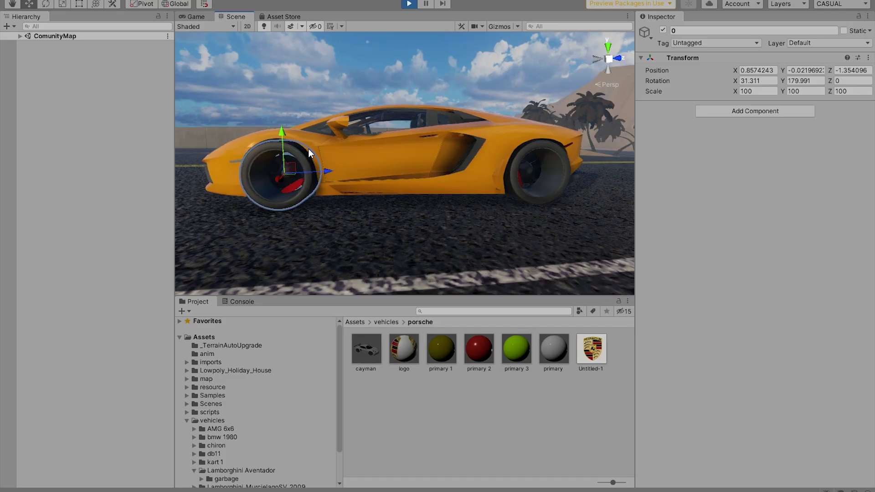
left_click_drag(308, 149, 430, 151, "alt")
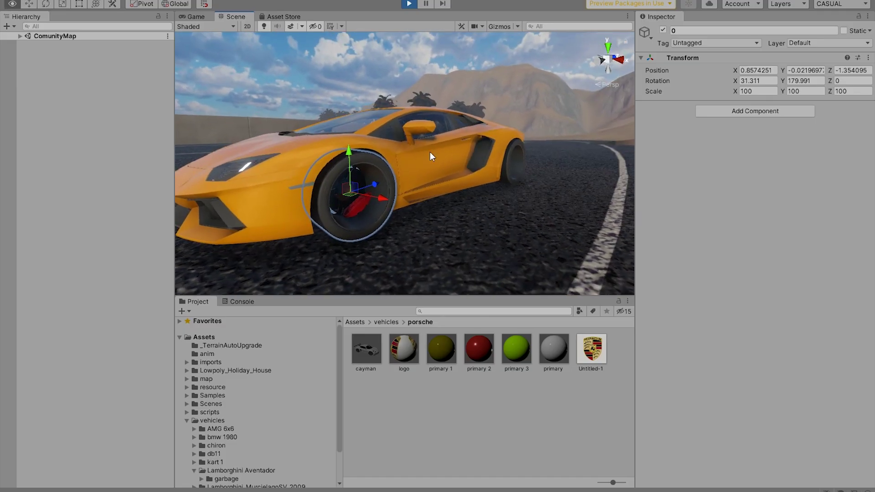
In the running aventador 1(Clone), set the Y rotation of the wheel object under wheelMeshes 0 to 180
left_click(22, 38)
left_click(20, 37)
left_click(27, 70)
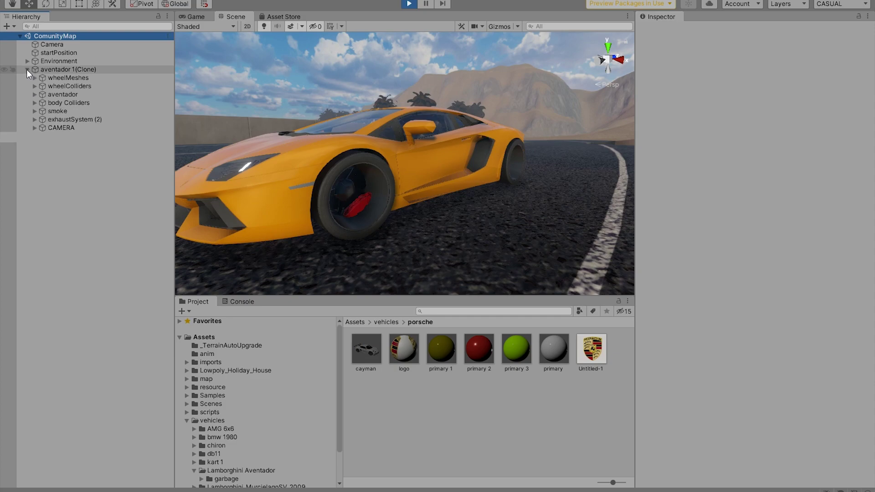
left_click(416, 248)
left_click(50, 94)
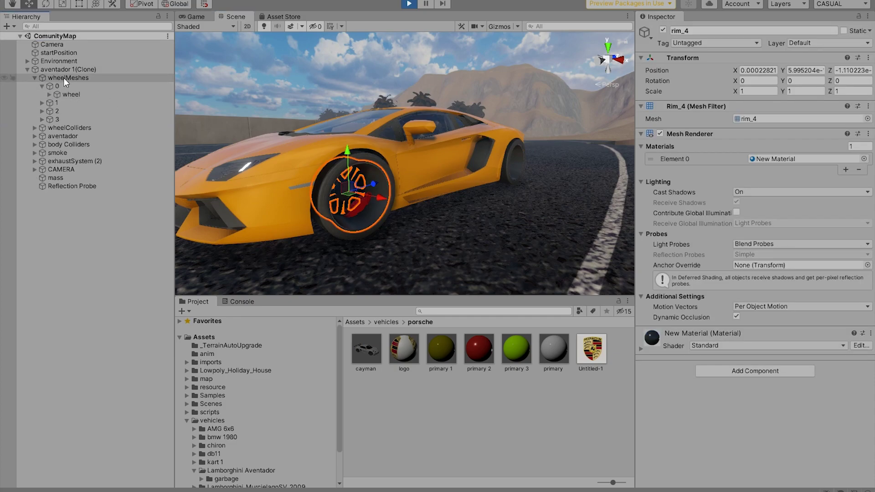
left_click(57, 86)
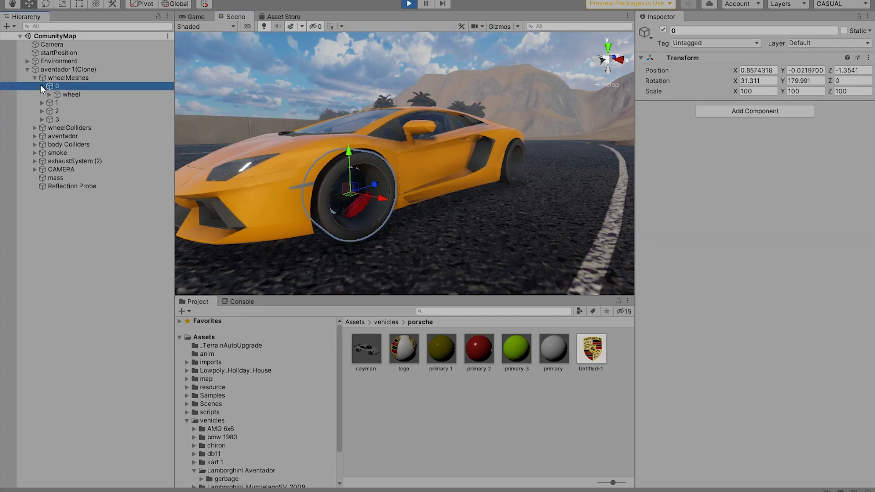
left_click(64, 94)
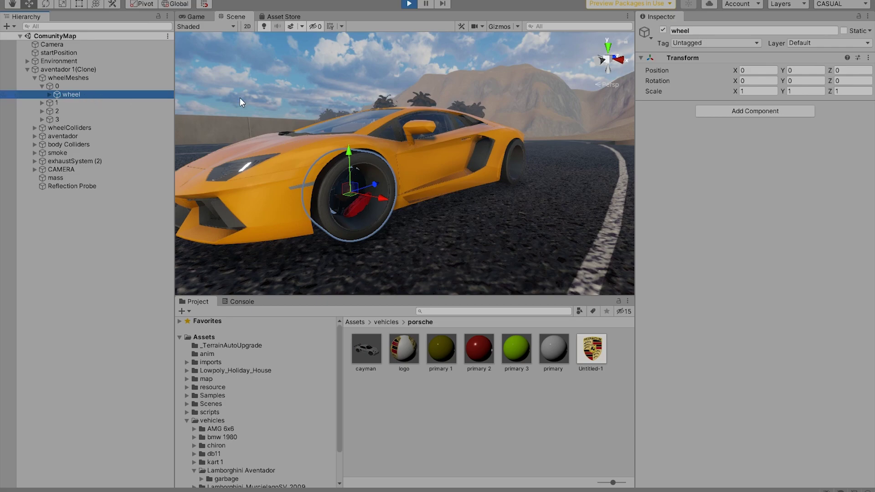
left_click(800, 81)
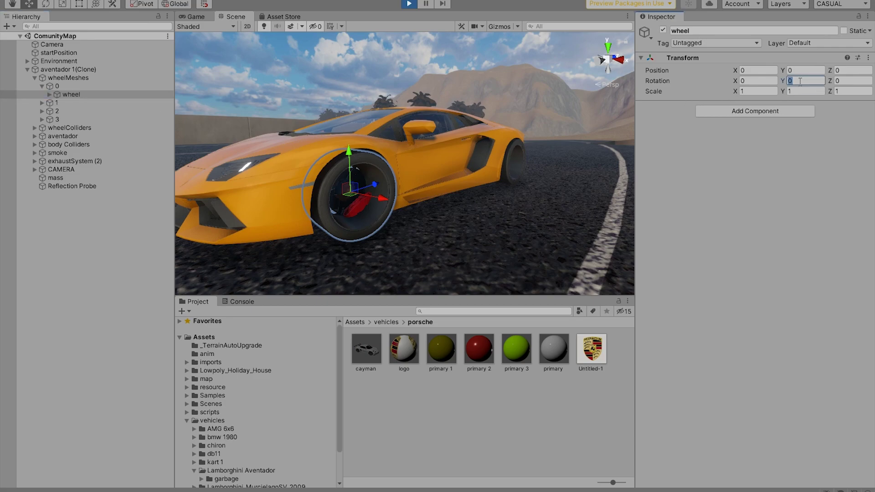
type("180")
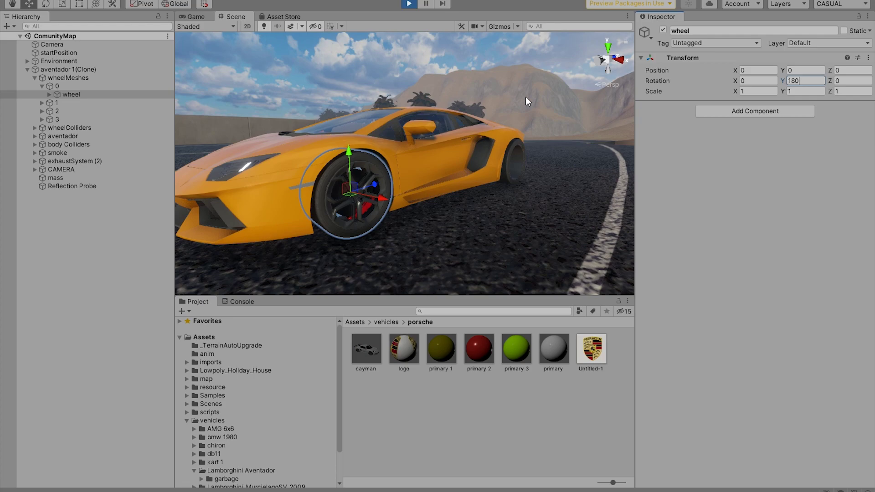
left_click(526, 96)
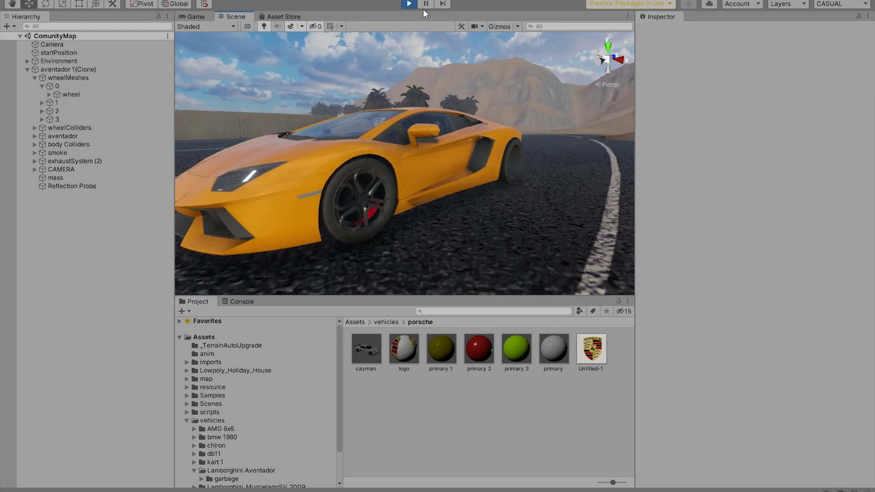
Examine the rim orientation of wheel meshes 0 to 3 on the running car, and exit play mode
mouse_move(354, 142)
left_mouse_down("alt")
mouse_move(454, 132)
mouse_move(603, 139)
mouse_move(492, 162)
mouse_move(353, 155)
left_mouse_up("alt")
left_click(90, 89)
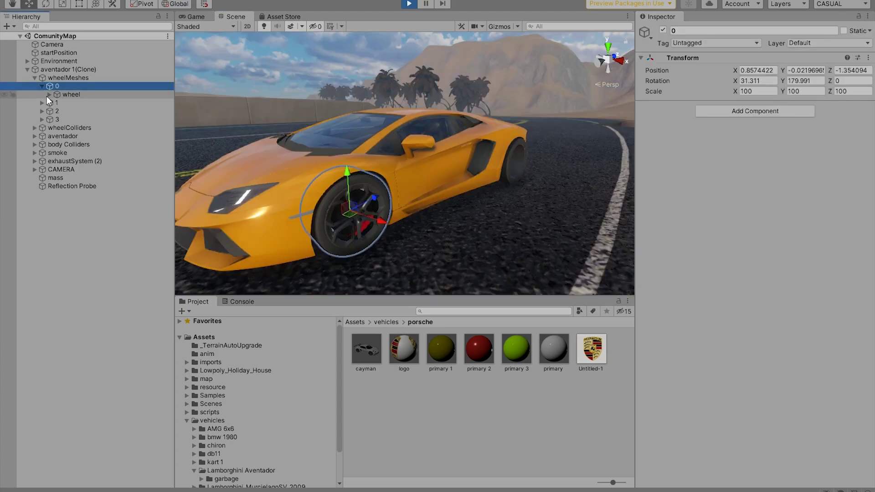
left_click(42, 86)
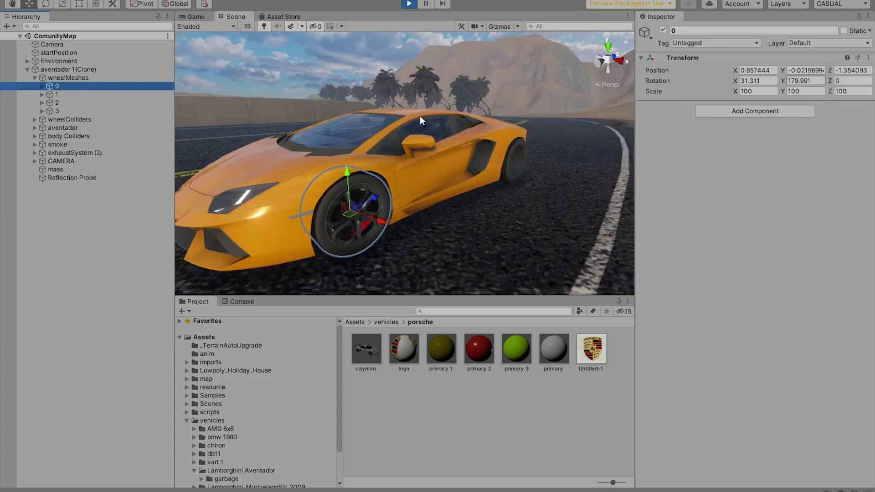
left_click(78, 94)
left_click(76, 104)
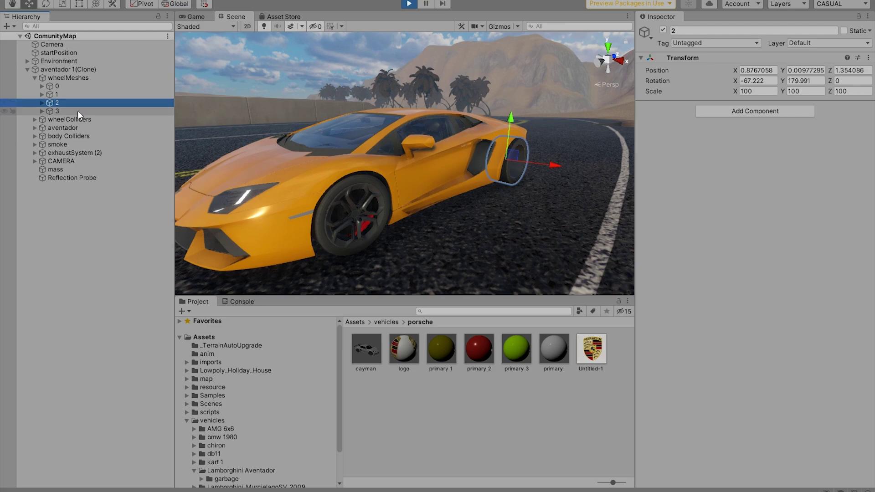
left_click(75, 94)
left_click(79, 87)
left_click(76, 95)
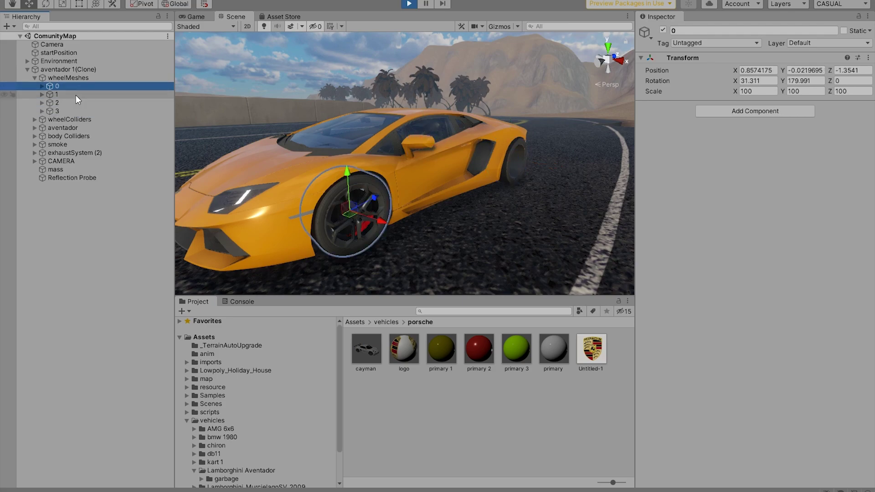
left_click(97, 88)
left_click(91, 94)
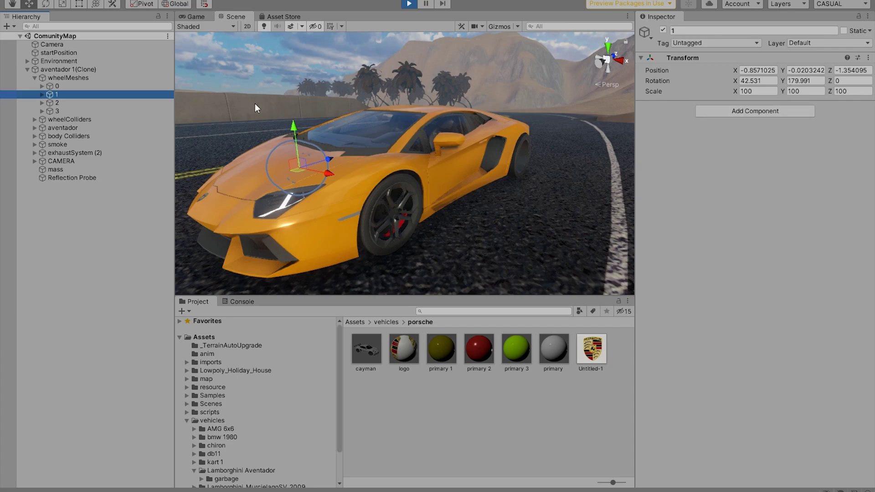
double_click(73, 103)
left_click_drag(409, 141, 631, 103, "alt")
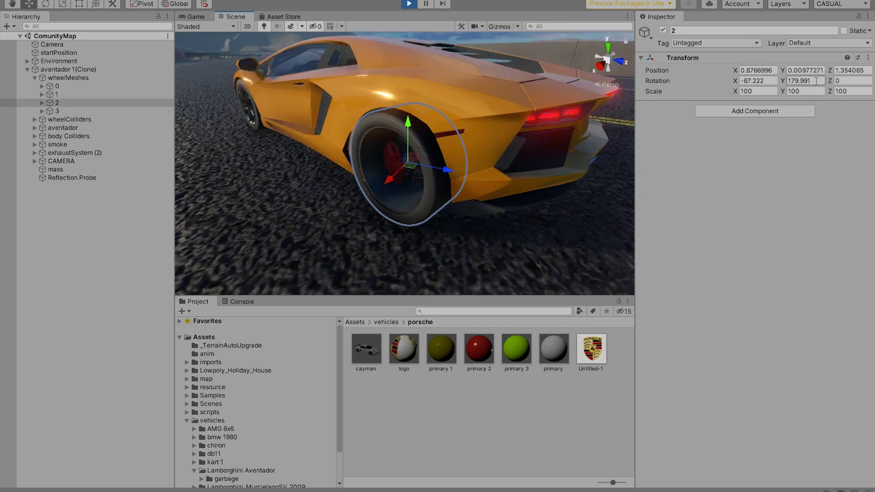
left_click(68, 111)
right_click_drag(474, 111, 426, 146)
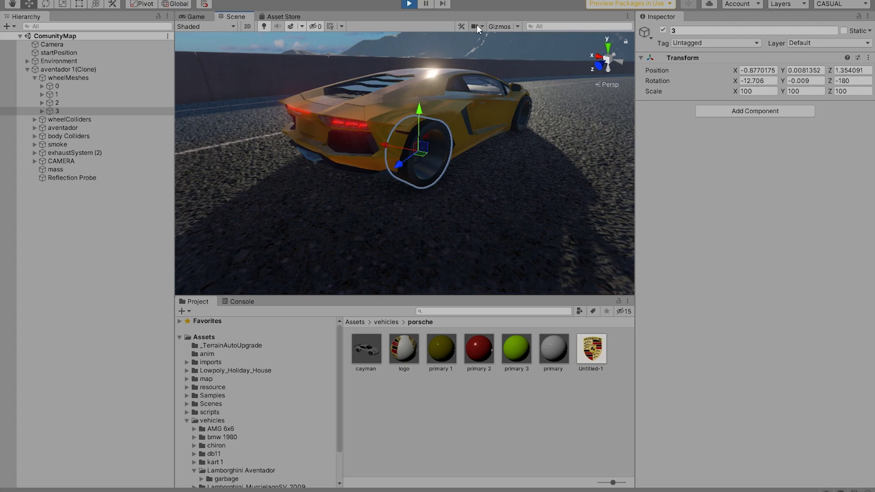
left_click(409, 4)
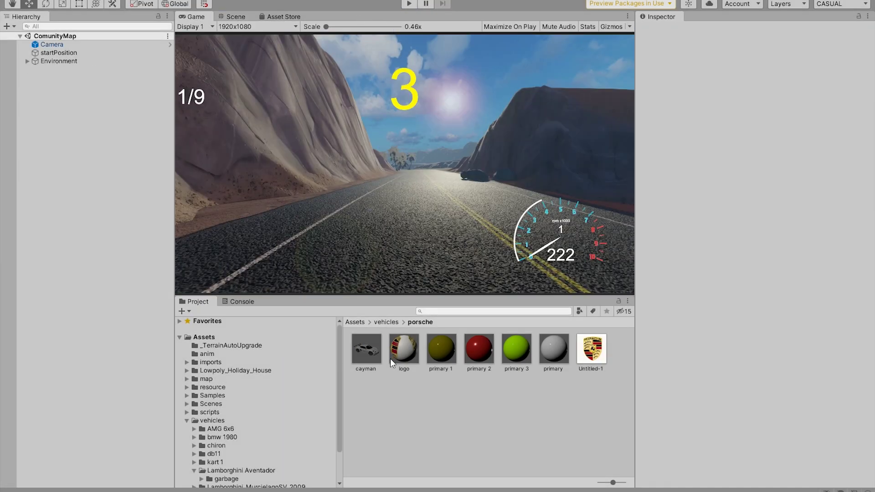
Open the aventador 1 prefab from the Lamborghini Aventador folder and display it in the Scene view
scroll(236, 444, "down", 3)
left_click(273, 431)
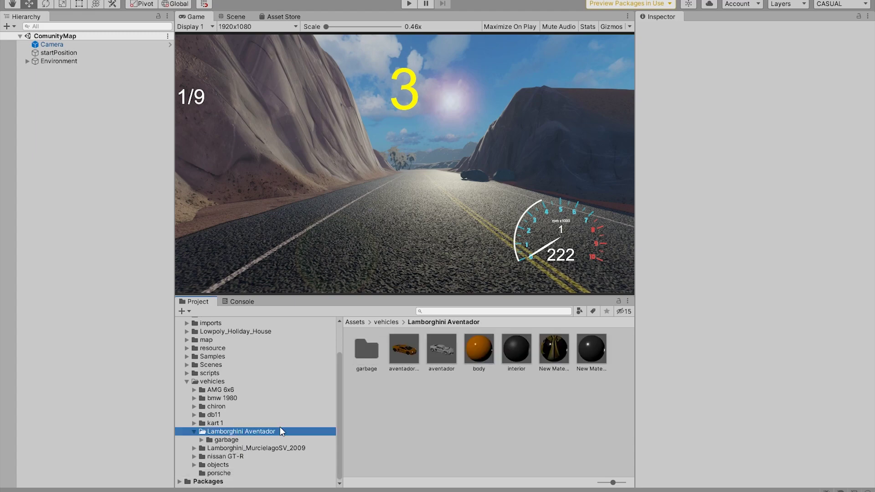
double_click(399, 350)
double_click(444, 353)
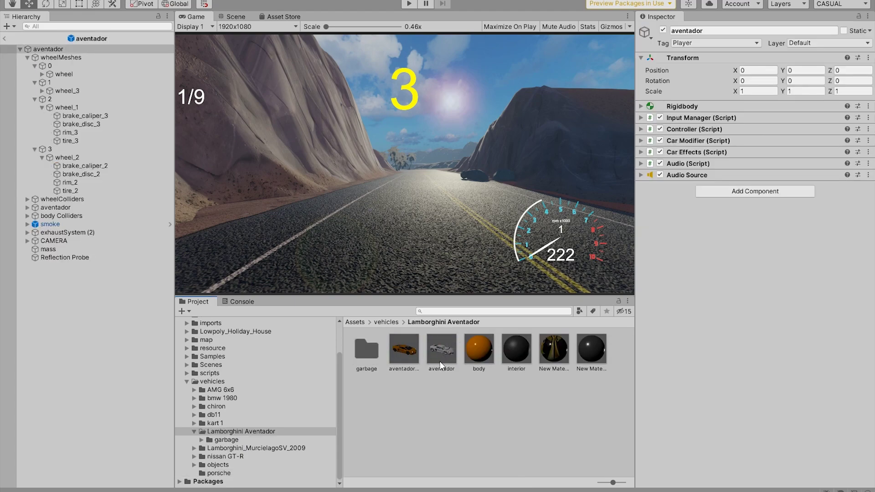
double_click(396, 349)
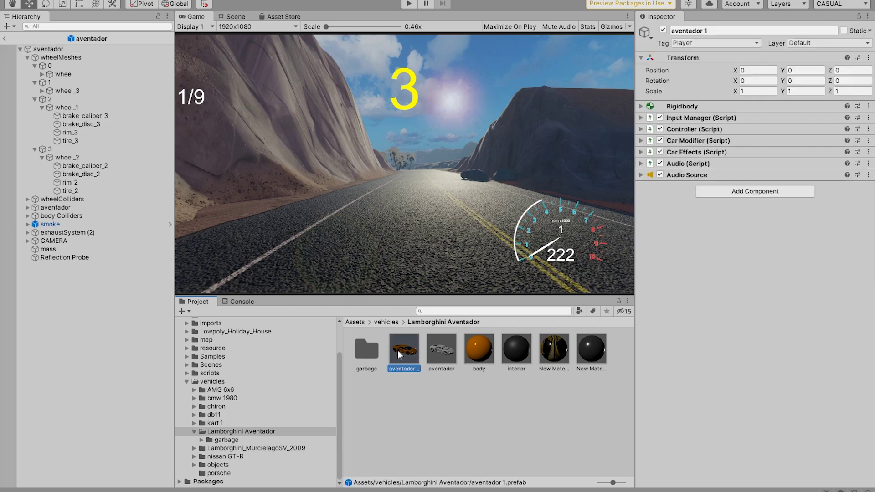
left_click(235, 16)
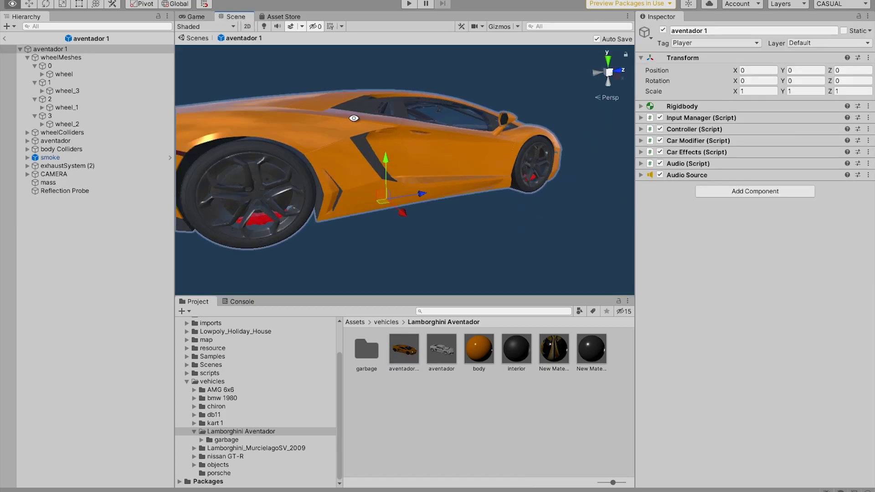
Try to set the Y rotation of wheel parents 0, 1 and 2 in the prefab to 180
left_click(51, 67)
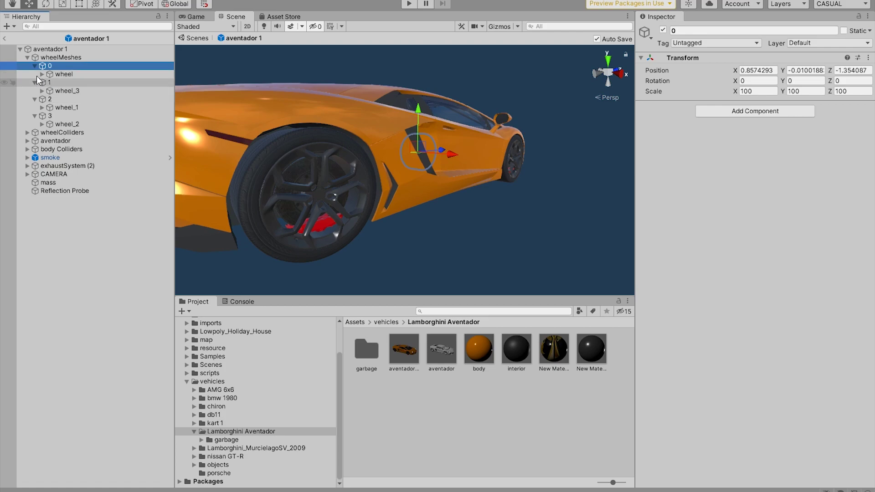
left_click(34, 82)
left_click(35, 66)
left_click(35, 83)
left_click(35, 91)
left_click(50, 83, "shift")
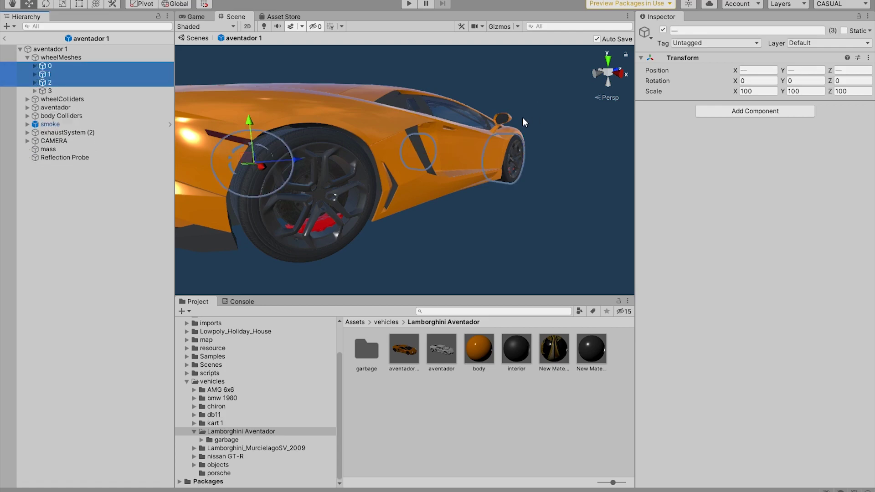
left_click_drag(524, 121, 504, 136, "alt")
left_click(803, 81)
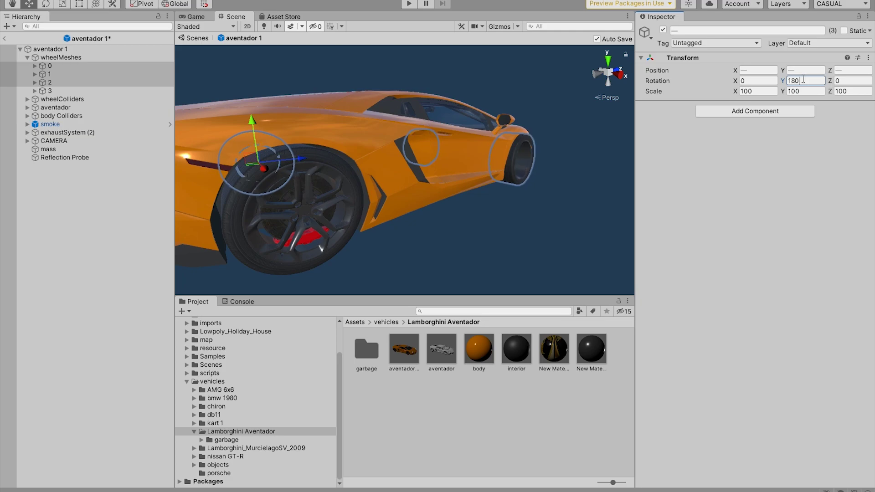
Check the wheels on the opposite side and set the Y rotation of the wheel object under parent 0 to 180
double_click(50, 91)
left_click_drag(337, 177, 539, 168, "alt")
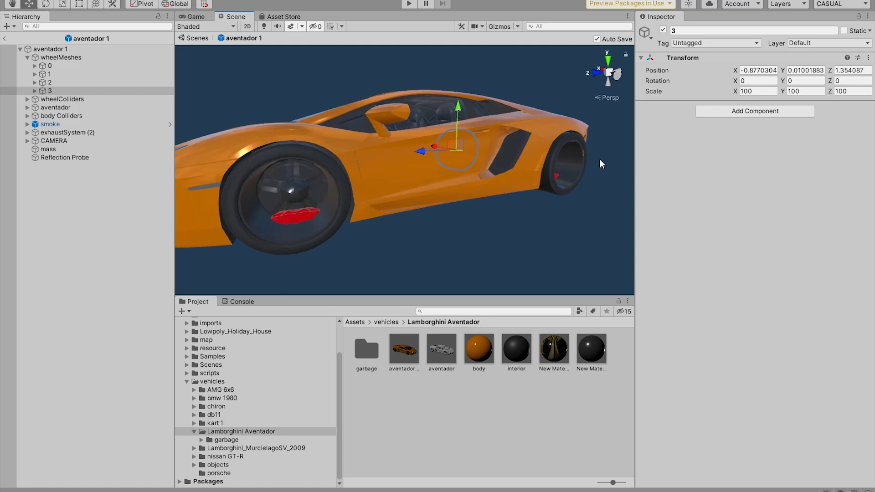
left_click_drag(375, 175, 404, 173, "alt")
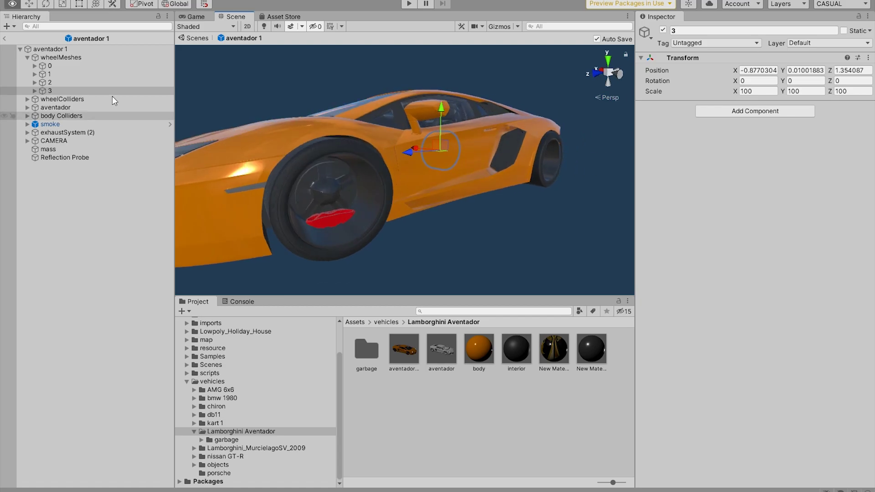
left_click(35, 65)
left_click(61, 73)
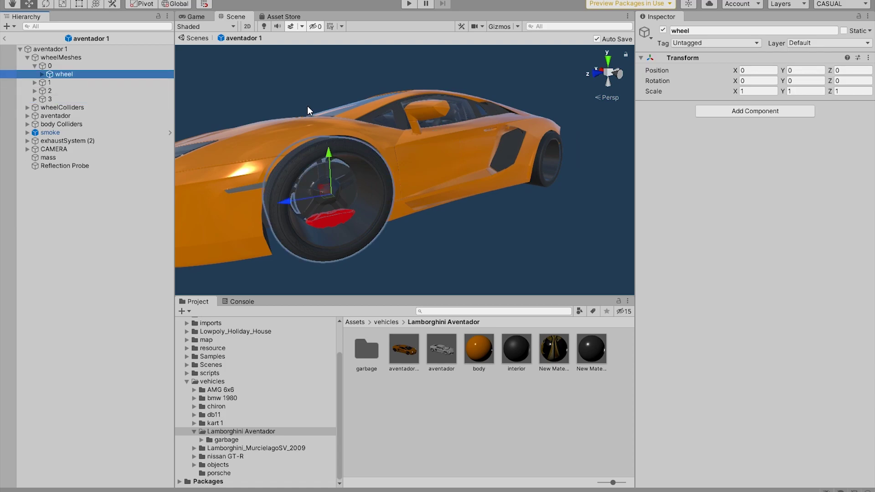
left_click(798, 81)
type("180")
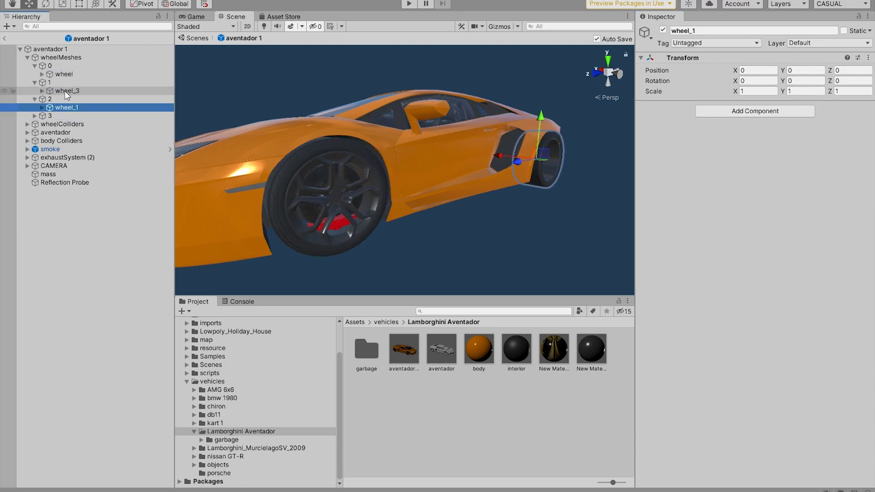
Set the Y rotation of wheel_3 and wheel_1 together to 180 and check the prefab's wheels
left_click(70, 90, "ctrl")
left_click(793, 84)
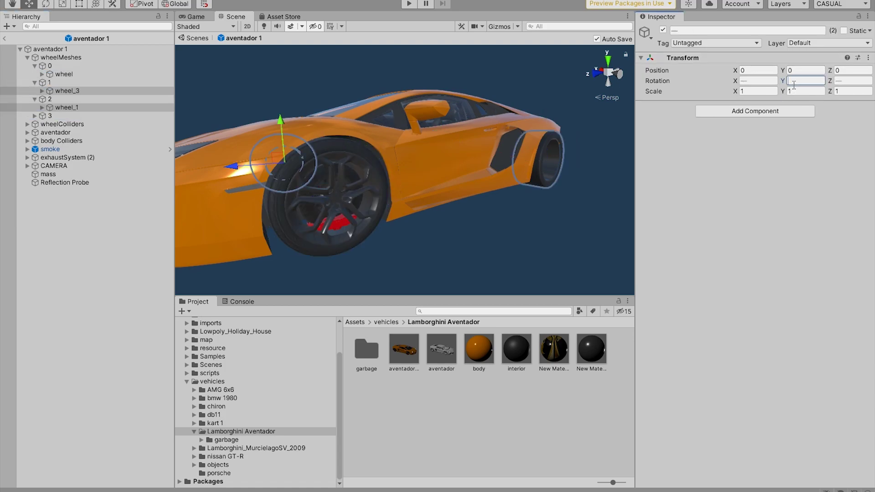
type("180")
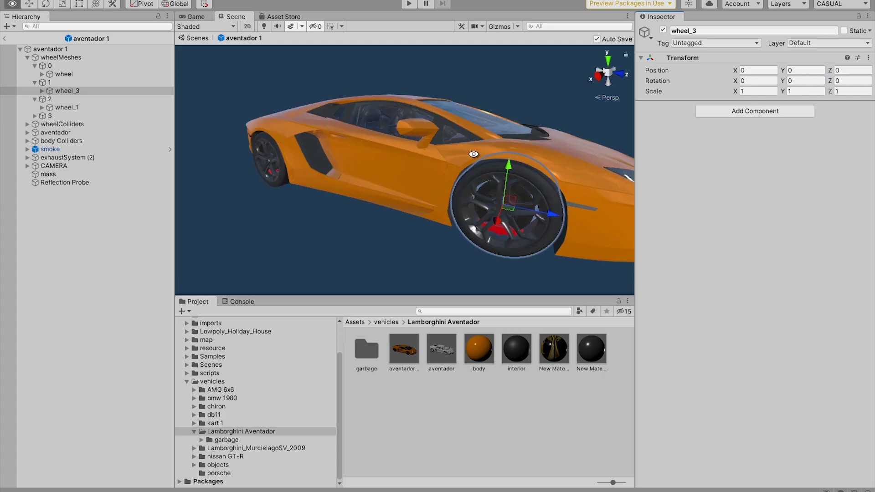
mouse_move(475, 154)
left_mouse_down("alt")
mouse_move(365, 162)
mouse_move(465, 167)
left_mouse_up("alt")
left_click_drag(508, 128, 460, 151, "alt")
Run the game and inspect the rear wheel of the spawned aventador 1 in the Scene view, listing the wheelMeshes children
left_click(410, 4)
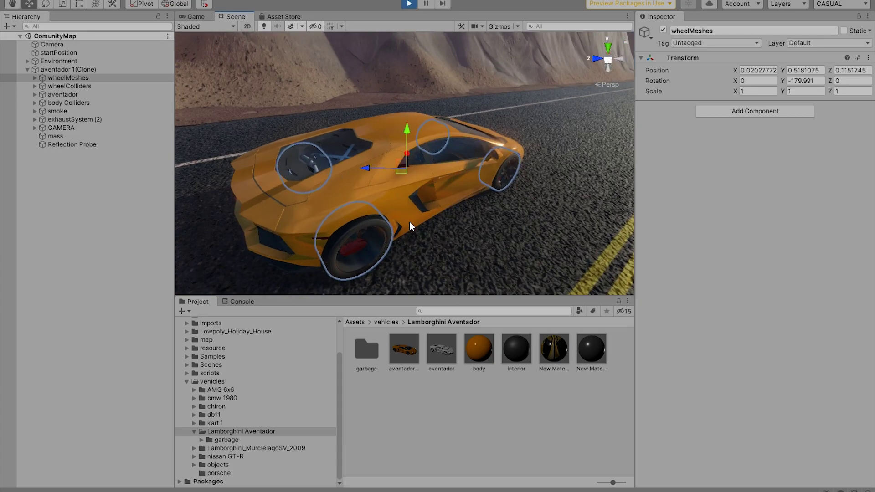
left_click_drag(401, 195, 363, 181, "alt")
left_click(35, 77)
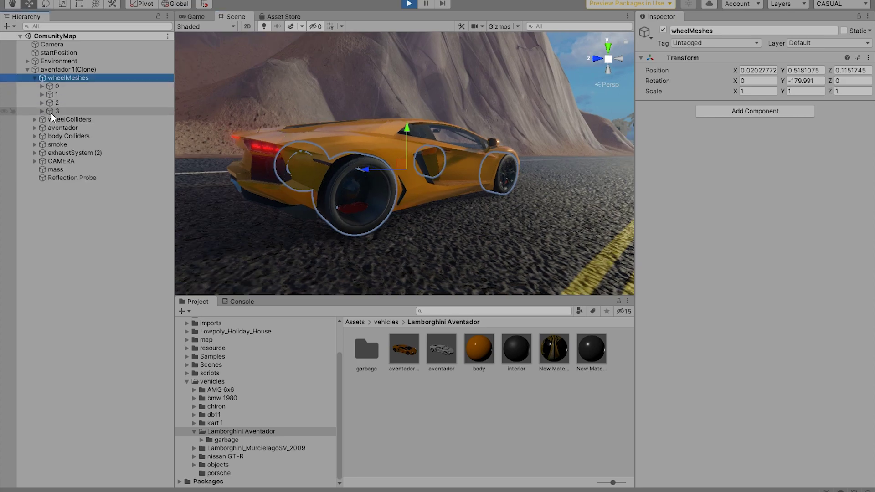
Test a Y rotation of 0 on wheel_2 under wheel parent 3 of the running car, and stop the game
left_click(54, 111)
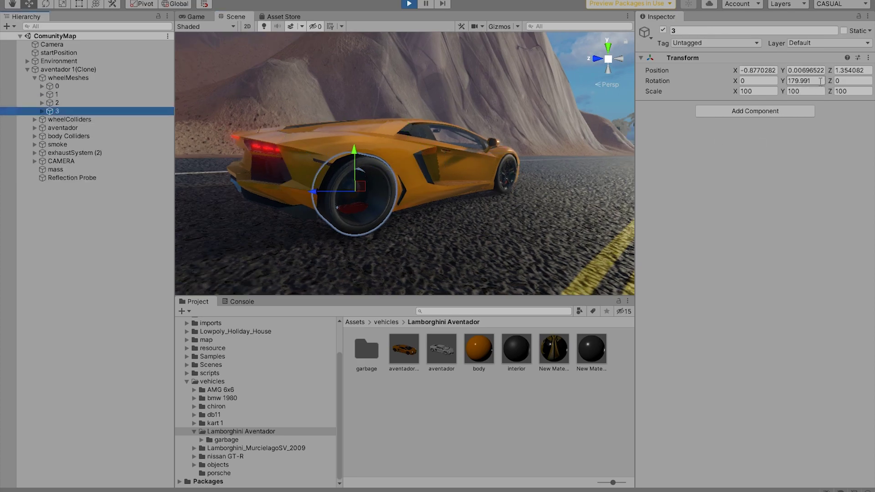
left_click(804, 81)
left_click(42, 111)
left_click(69, 120)
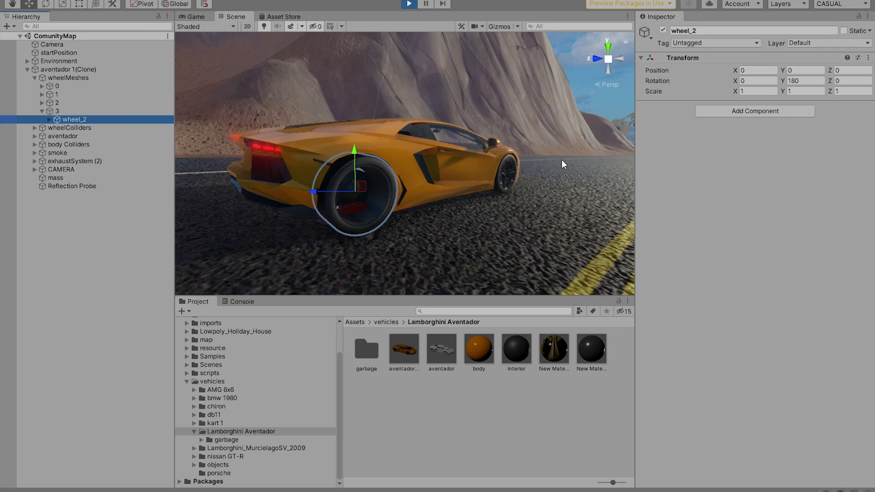
left_click(810, 81)
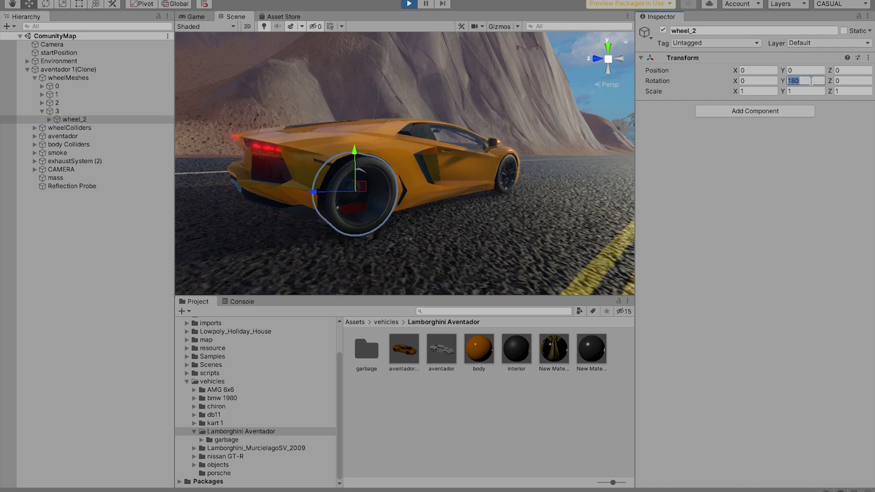
type("0")
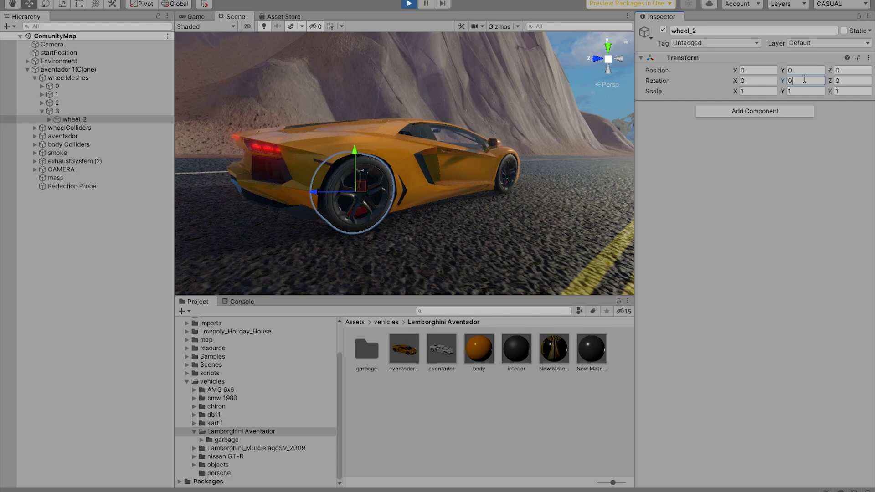
left_click(409, 4)
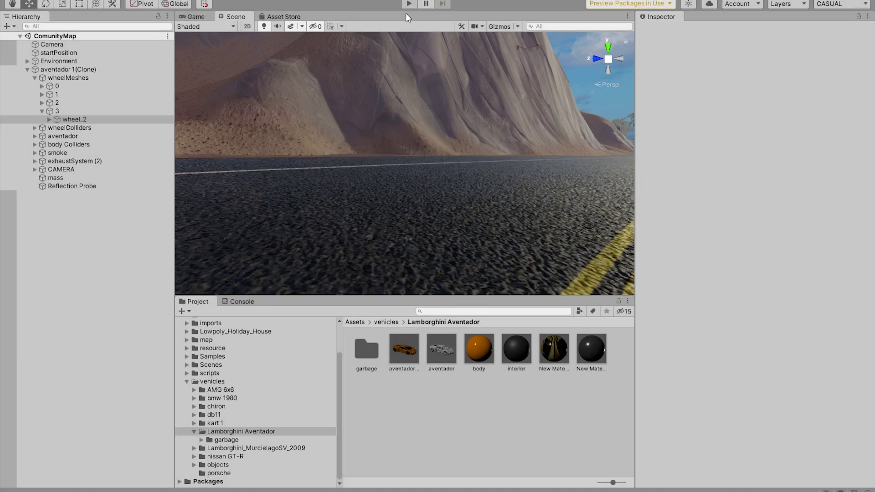
Reopen the aventador 1 prefab and set the Y rotation of wheel parent 3 to 180
left_click(415, 344)
double_click(416, 343)
left_click_drag(249, 201, 225, 134, "alt")
left_click(35, 65)
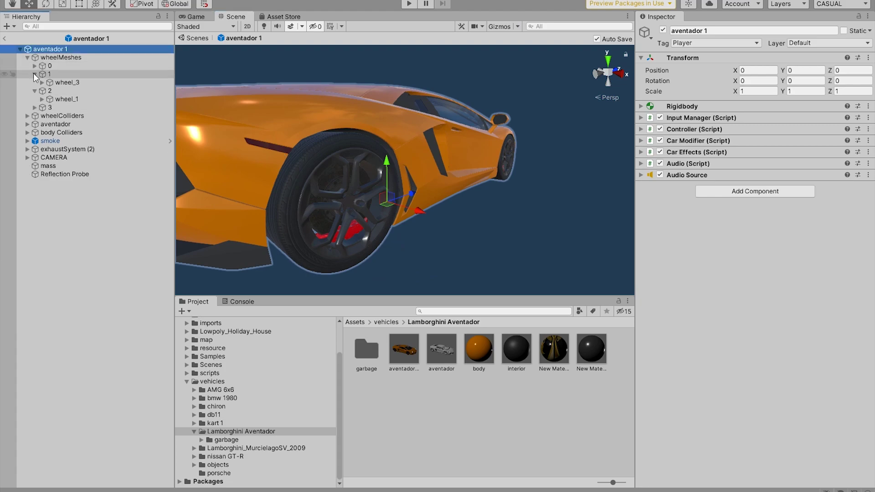
left_click(35, 74)
left_click(817, 80)
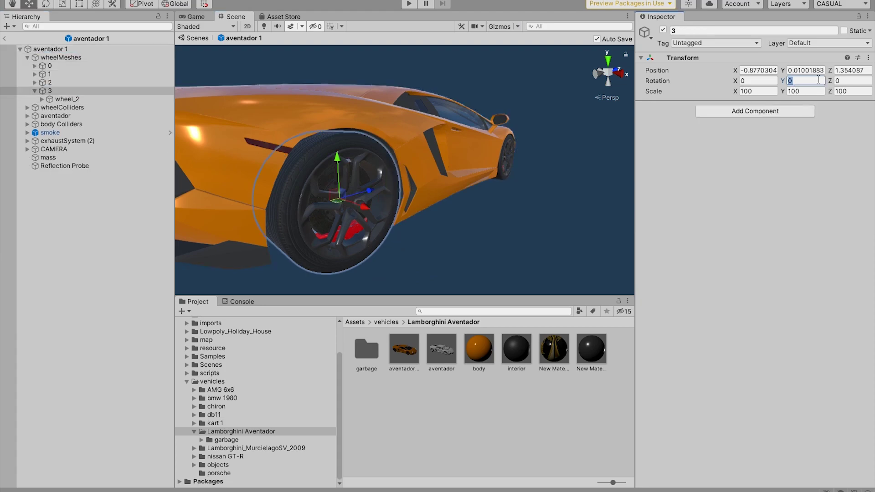
type("180")
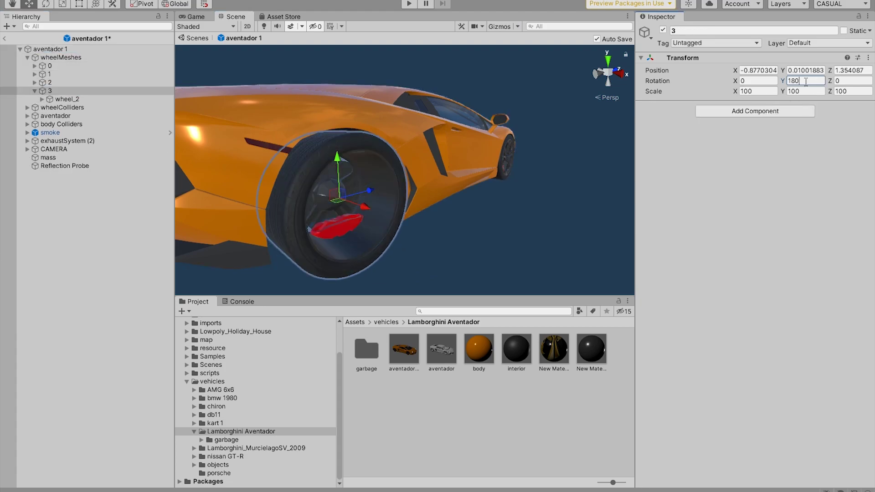
Set the Y rotation of wheel_2 under parent 3 to 0 in the prefab and check the wheel
left_click_drag(357, 157, 387, 155, "alt")
left_click(60, 100)
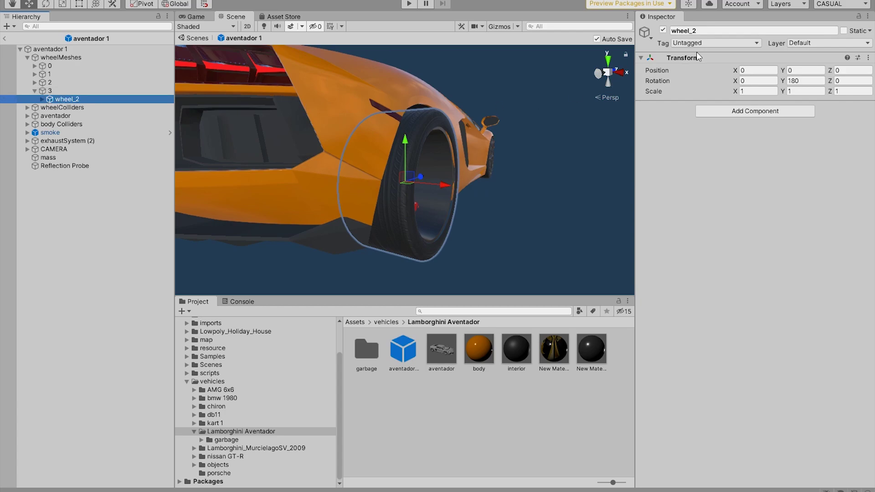
left_click(804, 81)
type("0")
left_click_drag(432, 173, 424, 196, "alt")
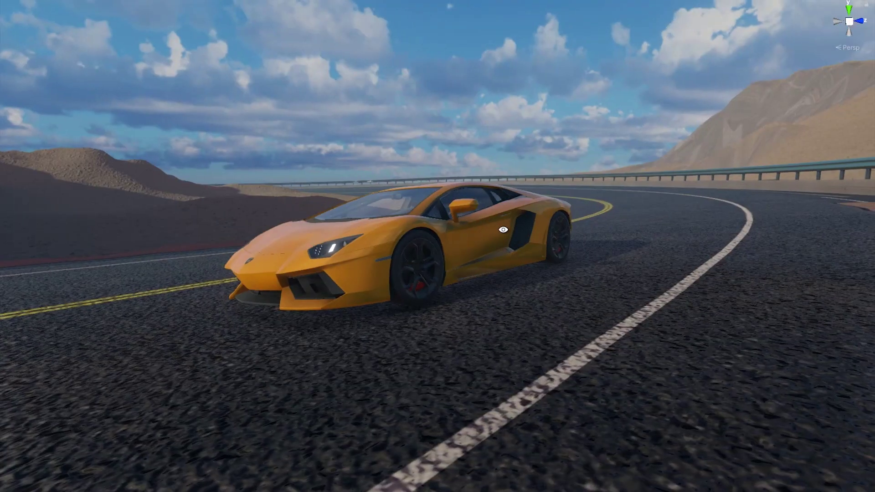
Examine the wheels on both sides of the Aventador standing on the road in the maximized Scene view
left_click_drag(503, 229, 430, 276, "alt")
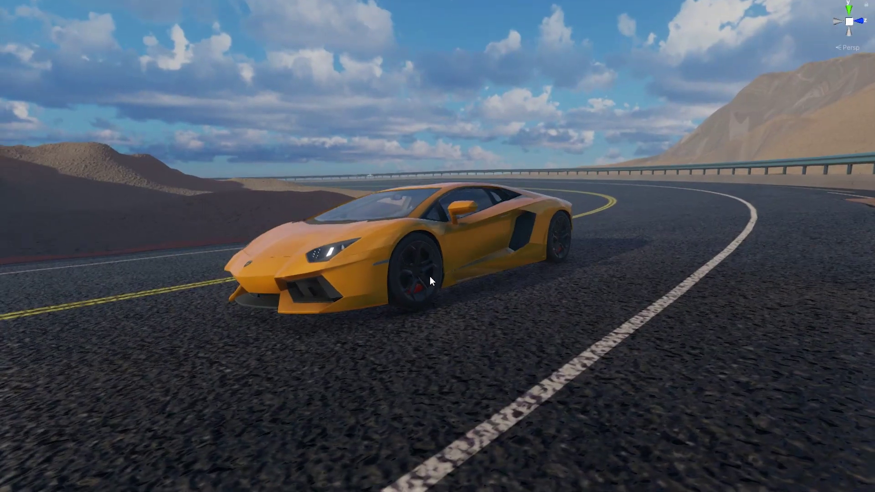
left_click_drag(548, 241, 237, 271, "alt")
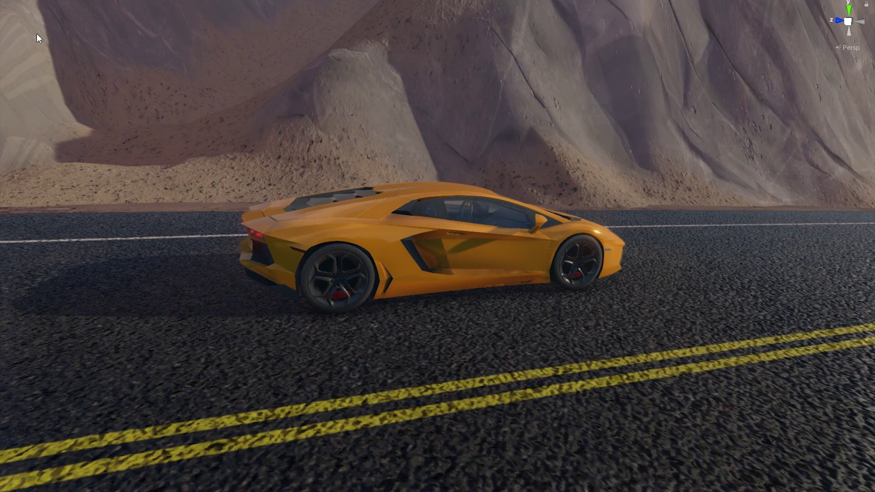
Test-drive the Aventador with acceleration, gear shifts, braking and steering, and inspect its rear and wheels in the Scene view
key("Up")
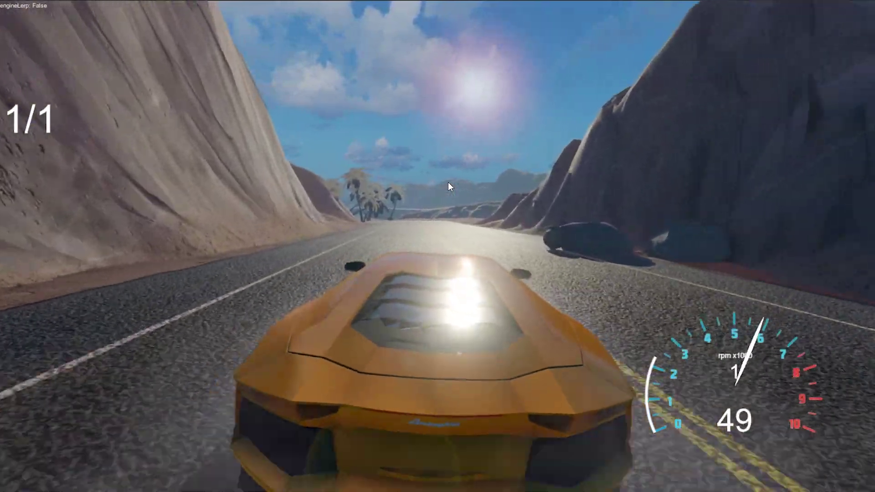
key("shift")
key("Down")
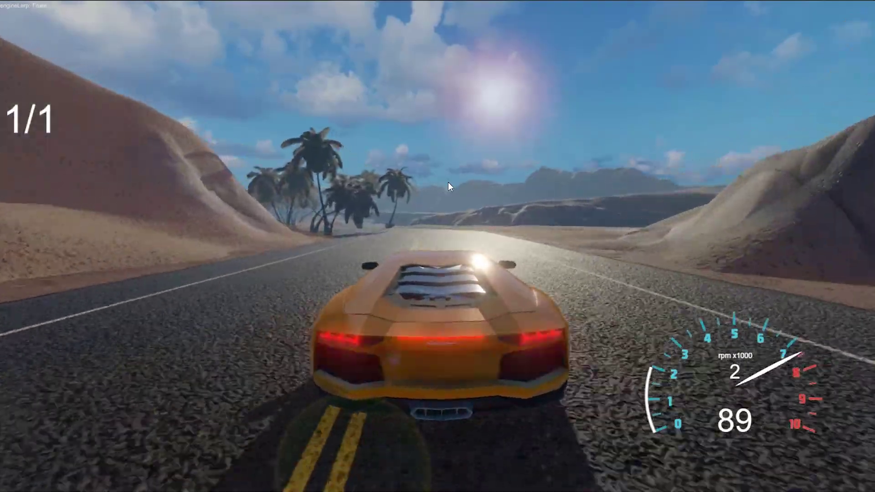
key("Up")
key("shift")
key("Left")
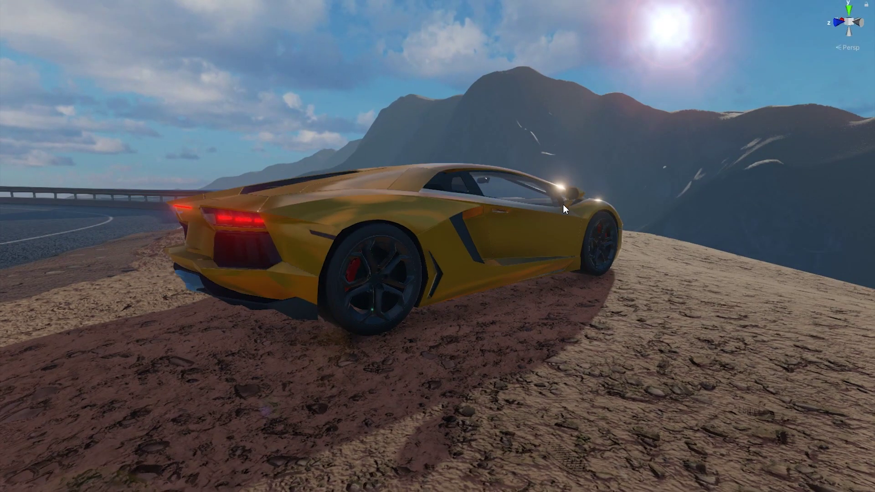
left_click_drag(571, 225, 629, 232, "alt")
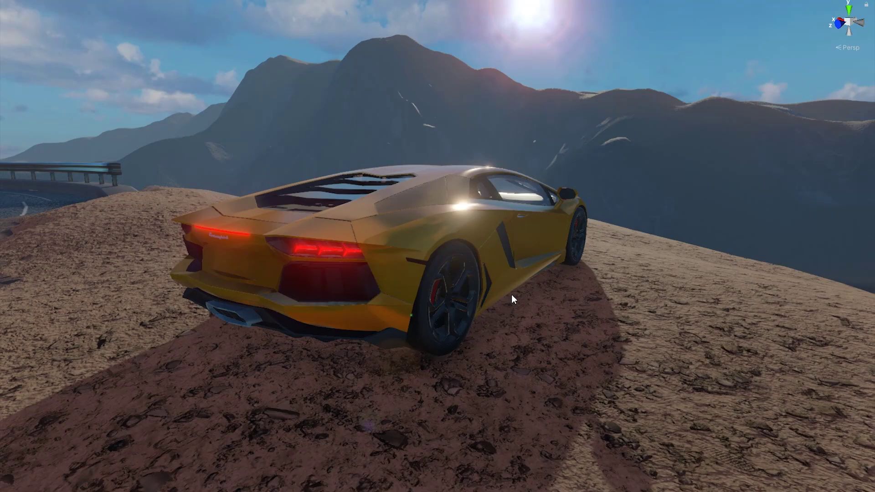